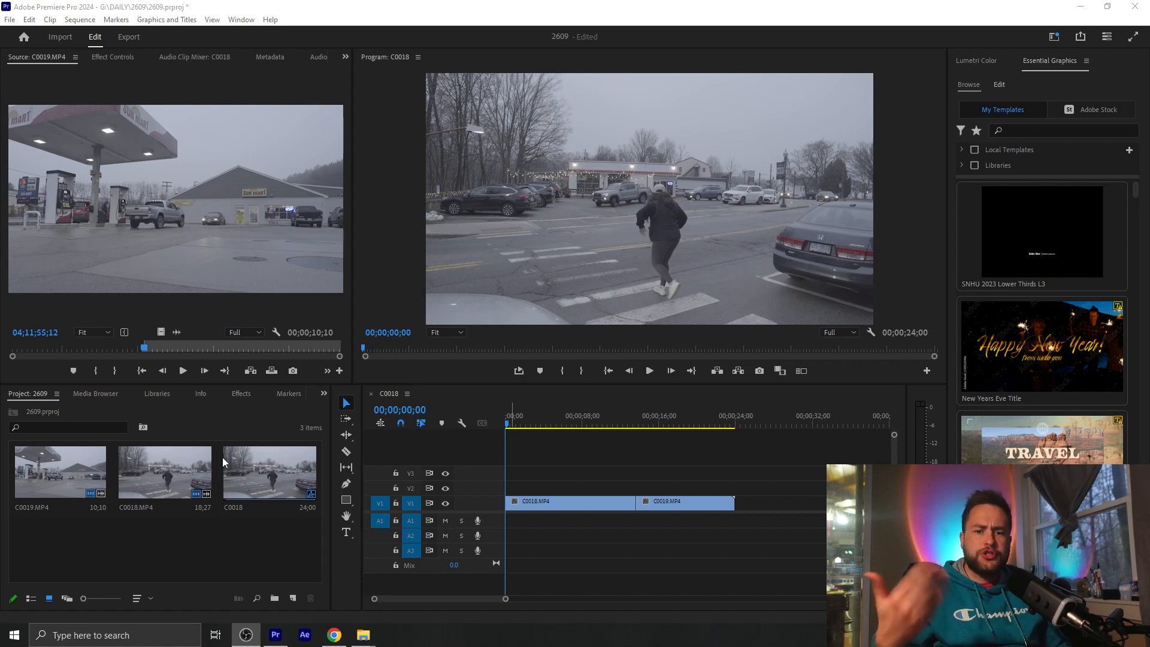
{"action": "left_click", "coordinate": [154, 558]}
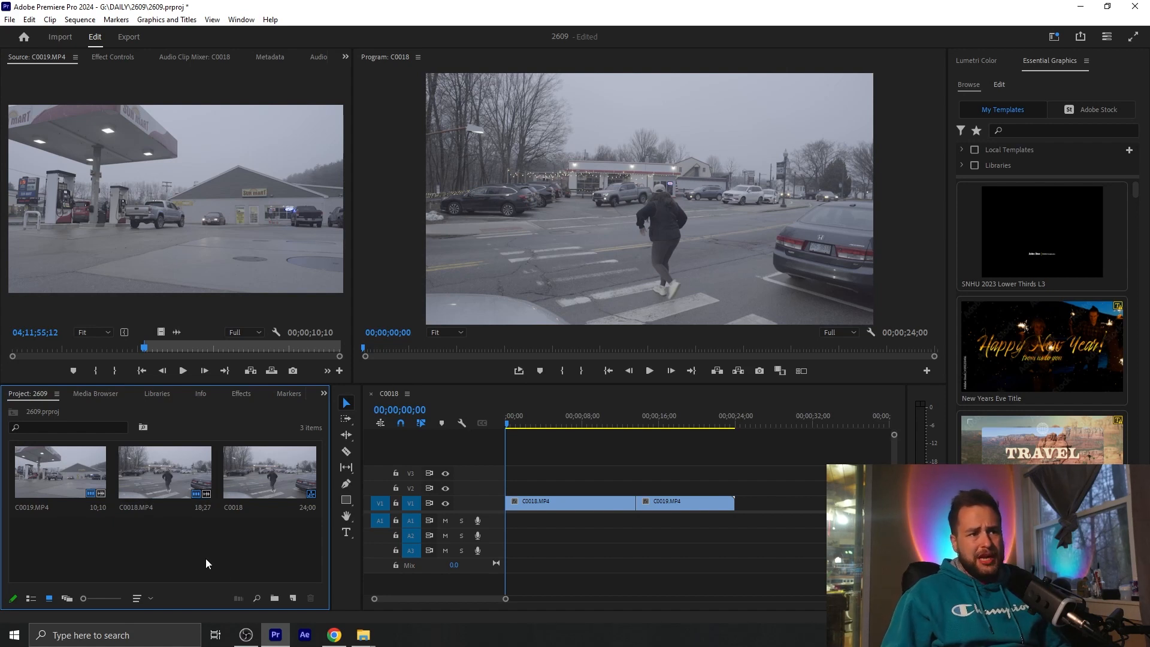
{"action": "left_click", "coordinate": [294, 598]}
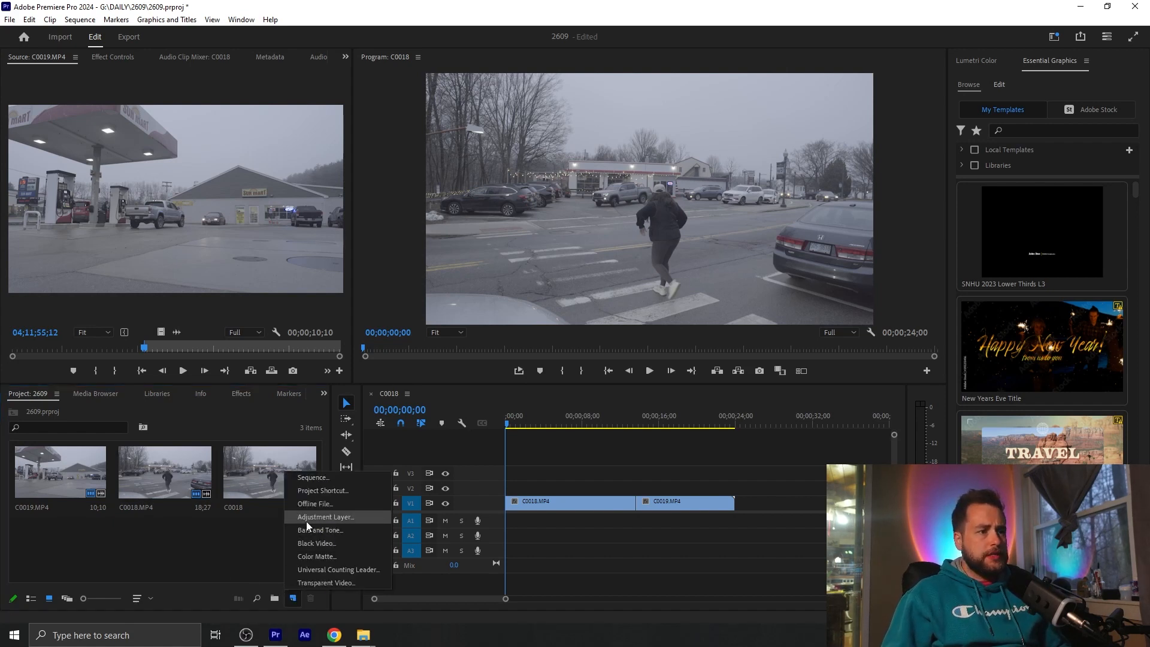
{"action": "left_click", "coordinate": [534, 437]}
{"action": "left_click_drag", "start_coordinate": [534, 419], "coordinate": [506, 419]}
- Create a new adjustment layer in the project at 1920 × 1080, 29.97 fps Drop-Frame, with square pixels
{"action": "left_click", "coordinate": [259, 562]}
{"action": "left_click", "coordinate": [293, 598]}
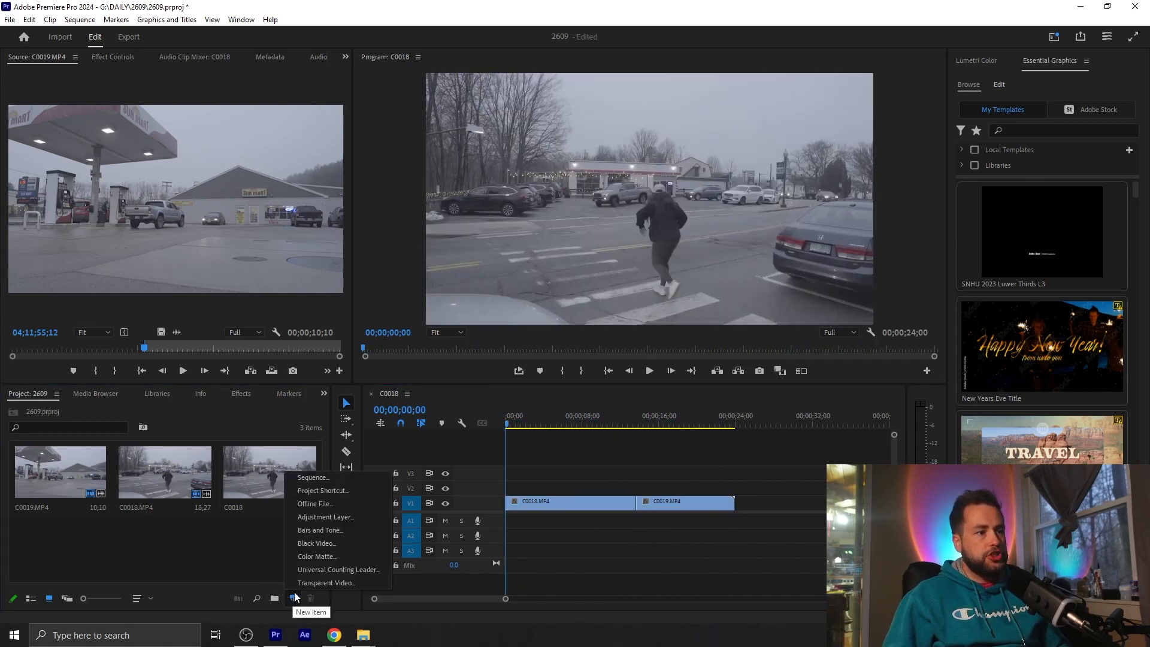
{"action": "left_click", "coordinate": [326, 517]}
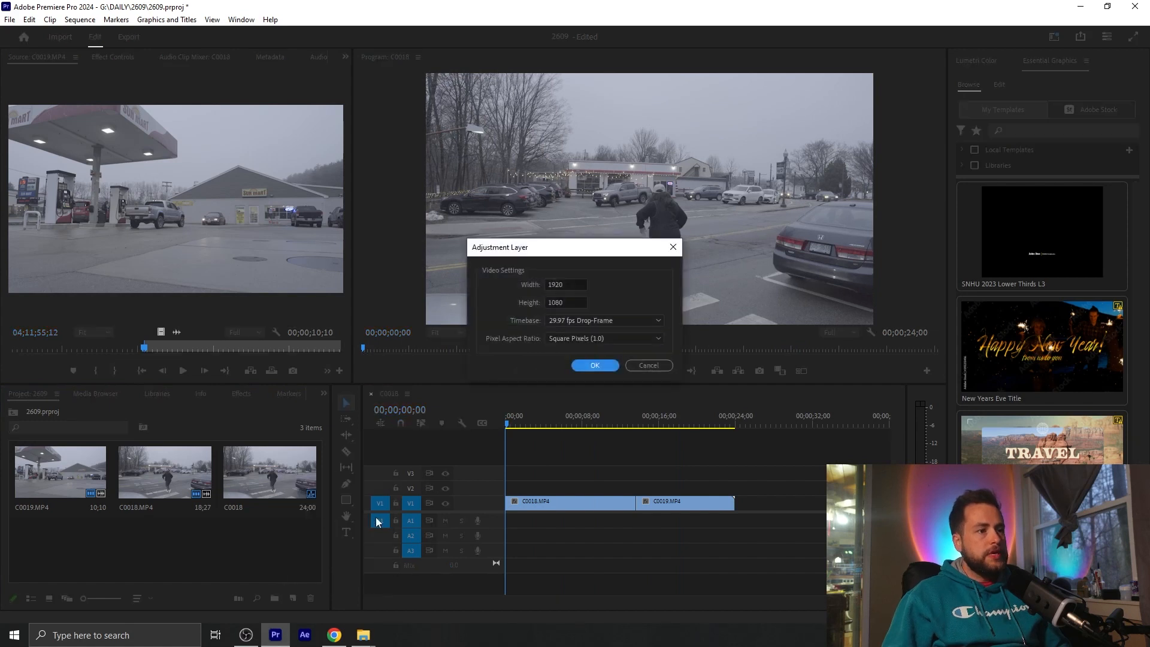
{"action": "left_click", "coordinate": [581, 370]}
{"action": "left_click", "coordinate": [150, 524]}
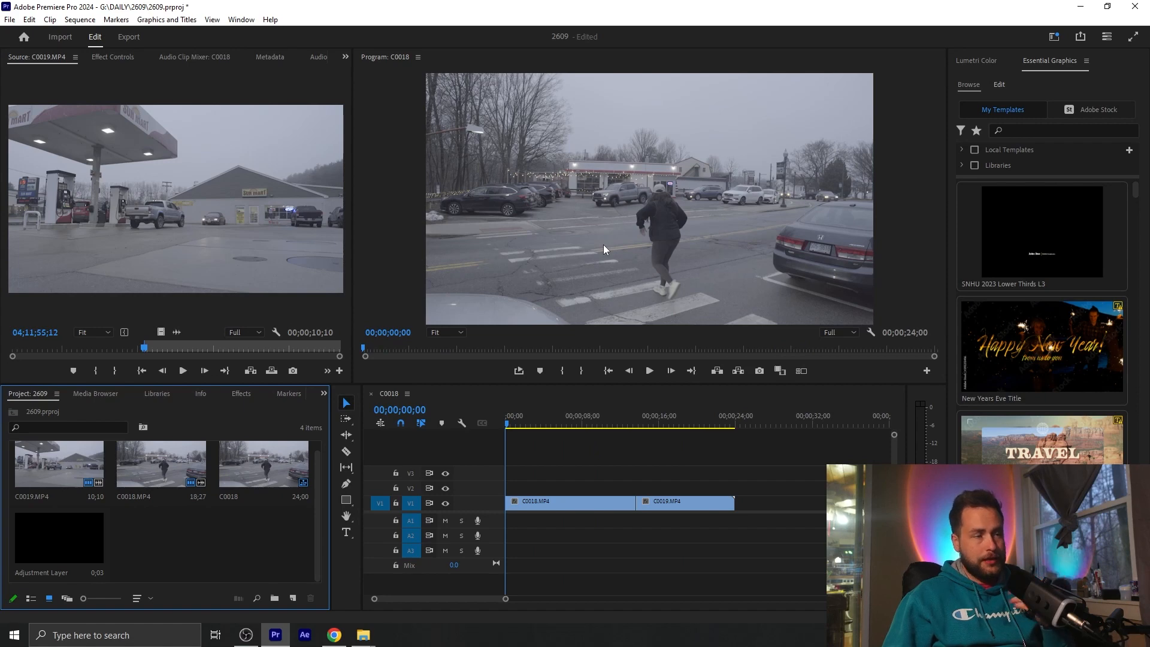
- Place the adjustment layer on track V2 from the sequence start and extend it to cover both clips
{"action": "left_click_drag", "start_coordinate": [59, 538], "coordinate": [745, 476]}
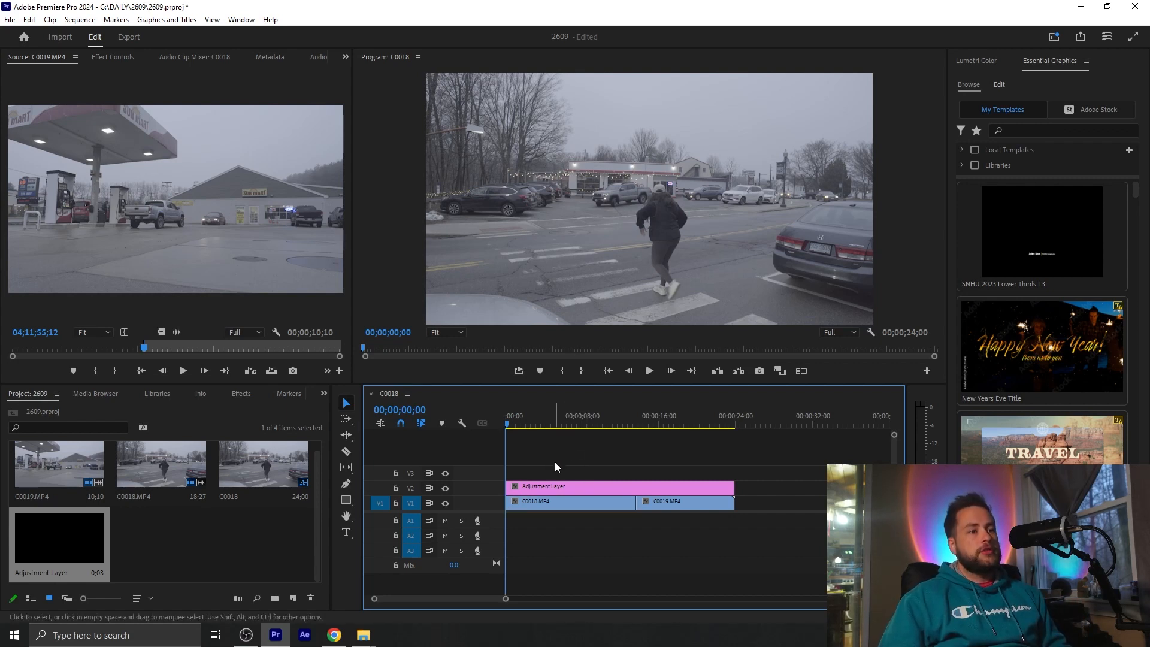
{"action": "left_click", "coordinate": [307, 537]}
{"action": "left_click", "coordinate": [531, 455]}
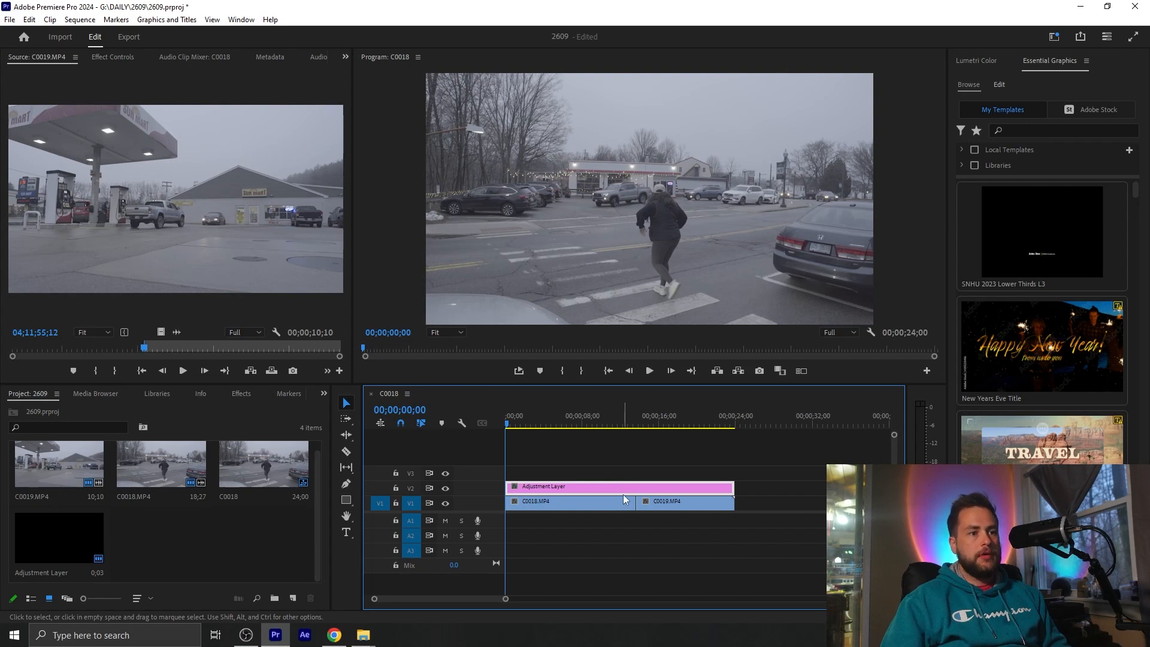
{"action": "left_click", "coordinate": [568, 450]}
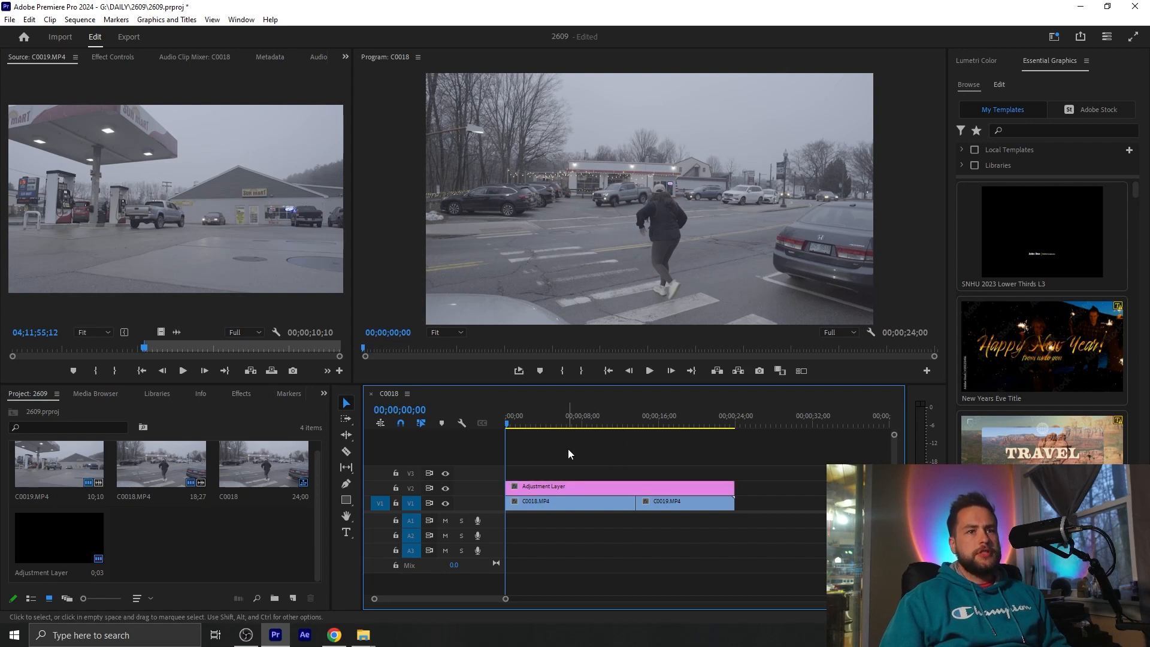
- Search the effects for "Bright" and apply Brightness & Contrast to the adjustment layer on V2
{"action": "left_click", "coordinate": [978, 60]}
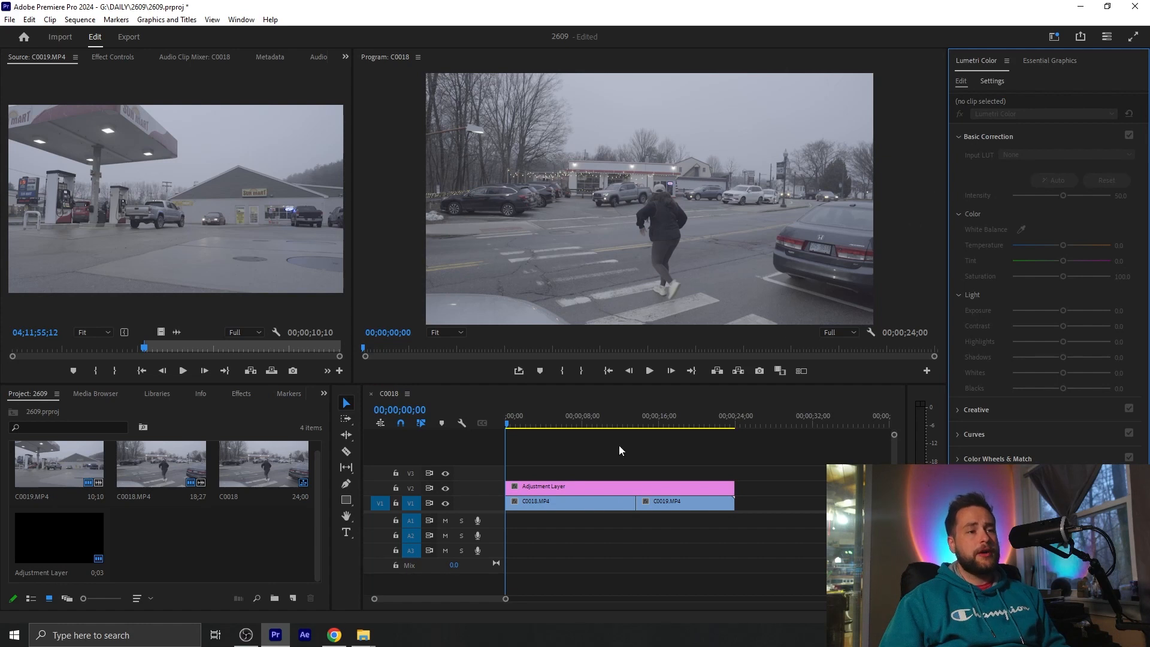
{"action": "left_click", "coordinate": [237, 393]}
{"action": "left_click", "coordinate": [86, 408]}
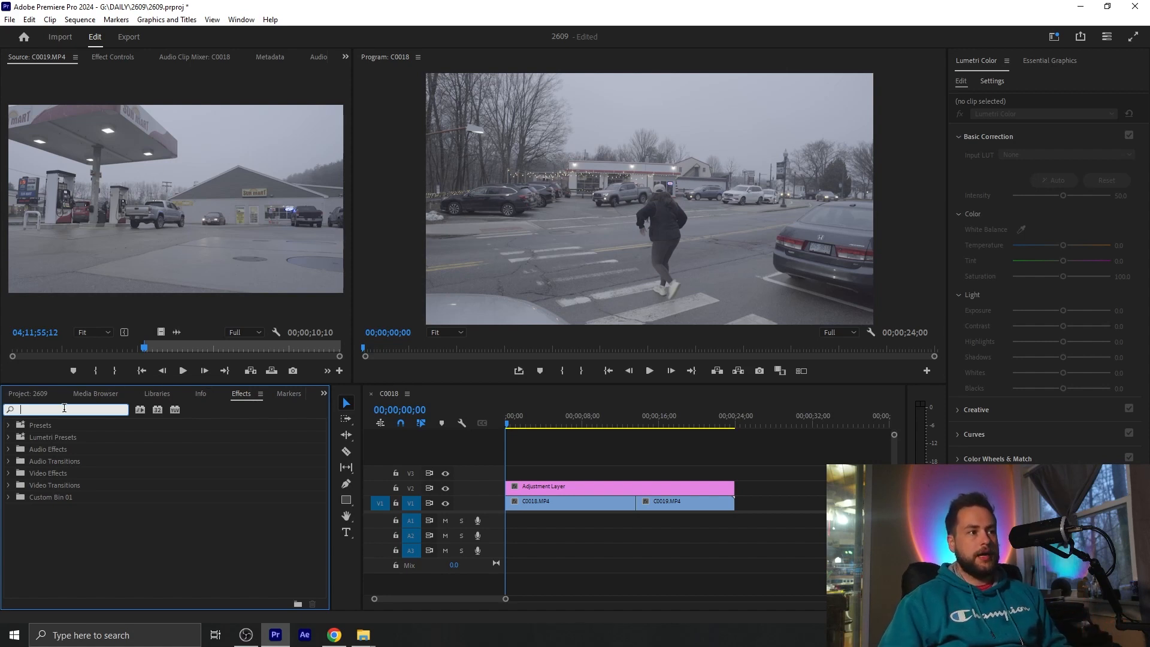
{"action": "type", "text": "Bright"}
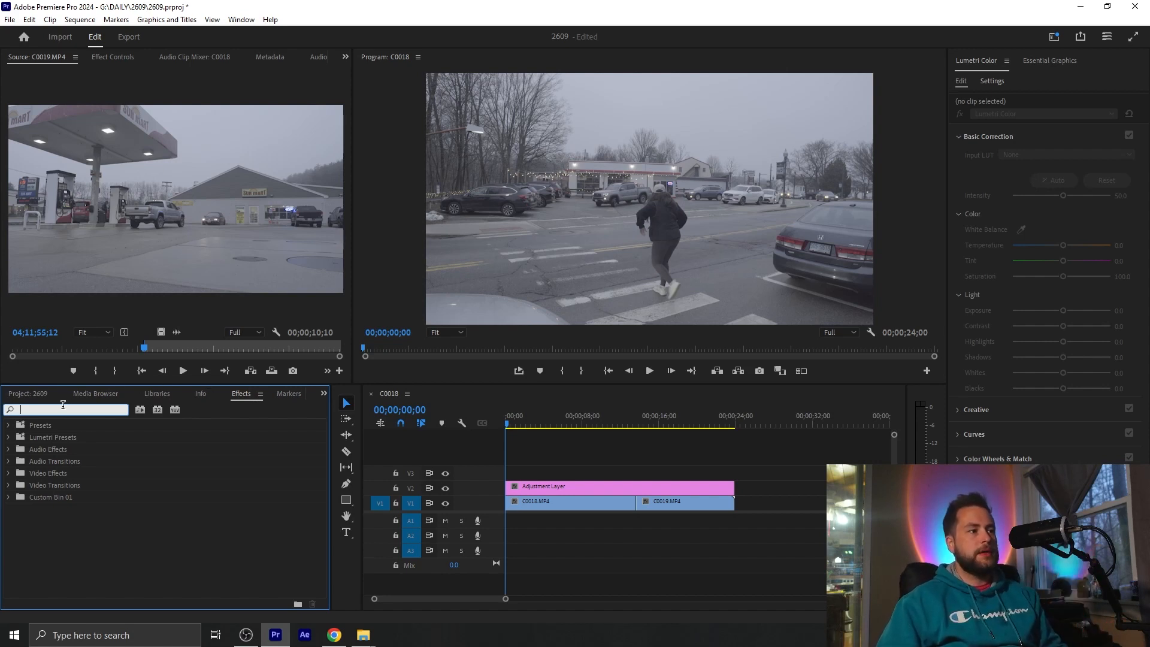
{"action": "left_click_drag", "start_coordinate": [70, 496], "coordinate": [570, 486]}
- Set the Contrast of the adjustment layer's Brightness & Contrast effect to 20
{"action": "left_click", "coordinate": [103, 56]}
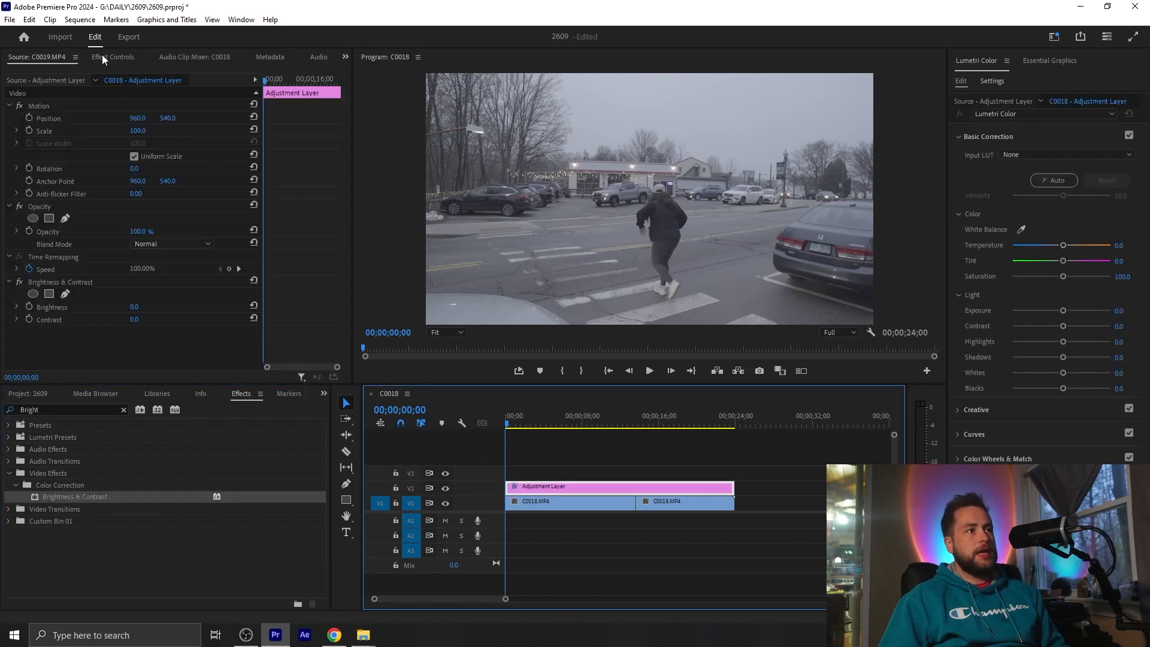
{"action": "left_click", "coordinate": [134, 320]}
{"action": "type", "text": "20"}
{"action": "key", "text": "Return"}
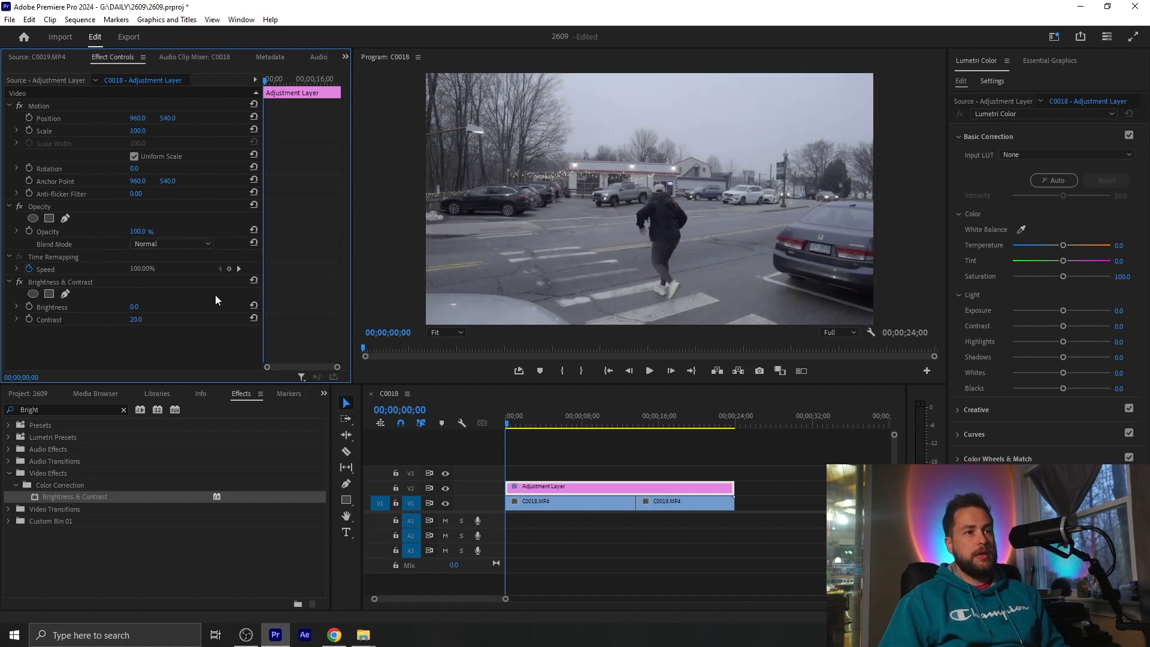
{"action": "left_click", "coordinate": [597, 472]}
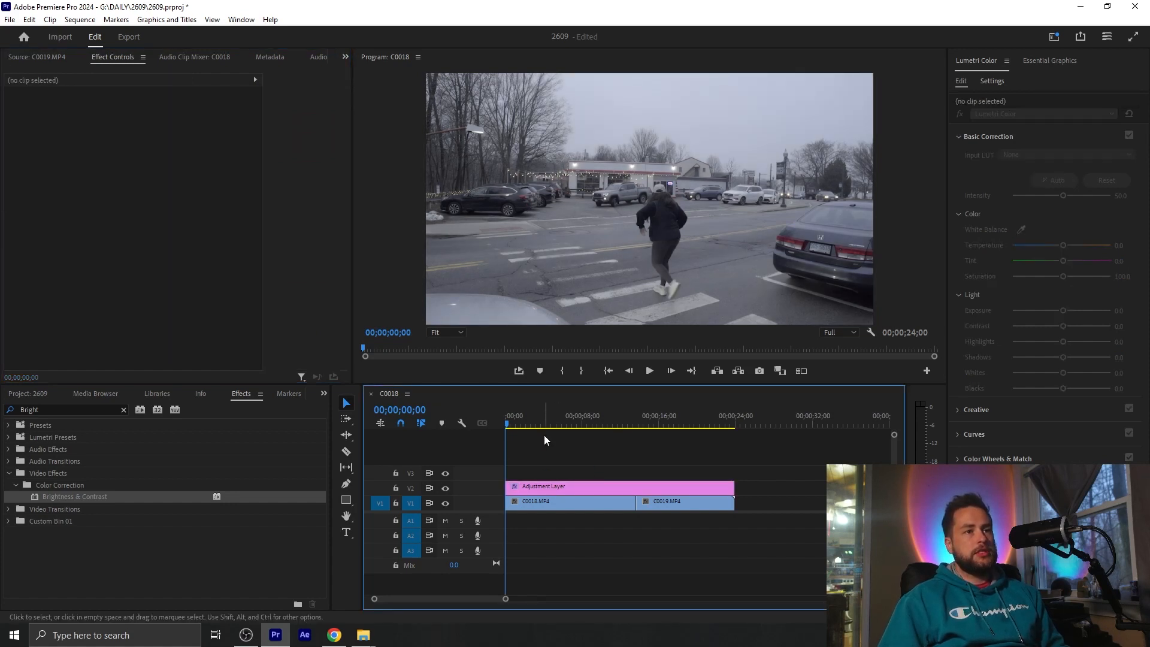
- Create a second adjustment layer in the project with the 1920 × 1080, 29.97 fps Drop-Frame settings
{"action": "left_click", "coordinate": [145, 572]}
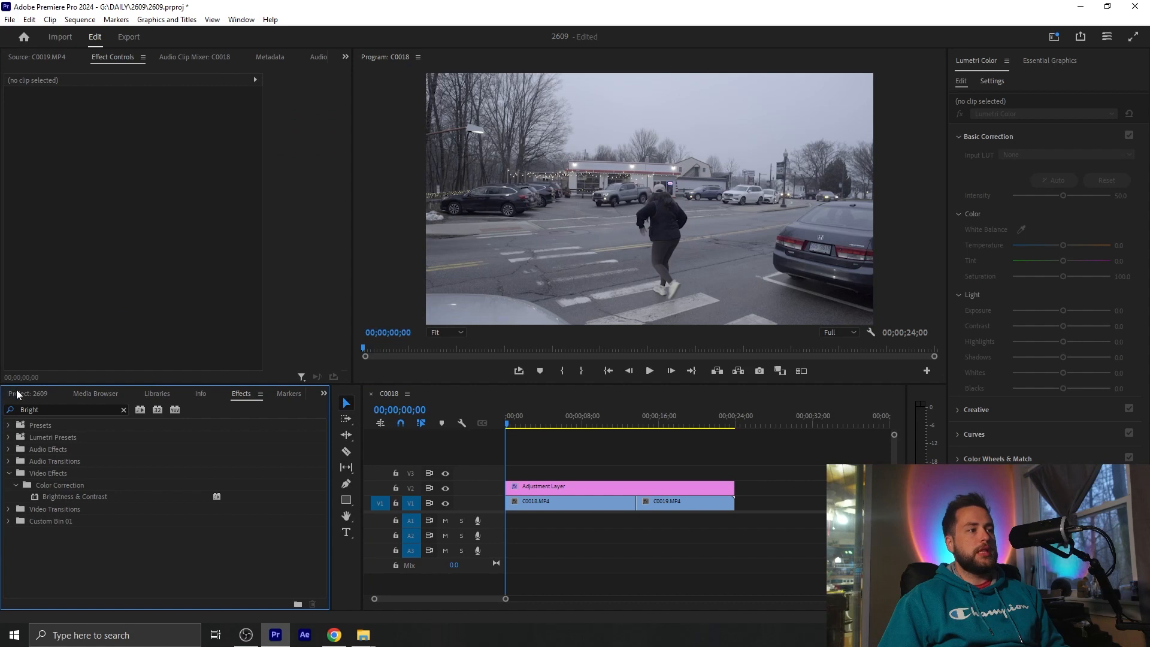
{"action": "left_click", "coordinate": [18, 394]}
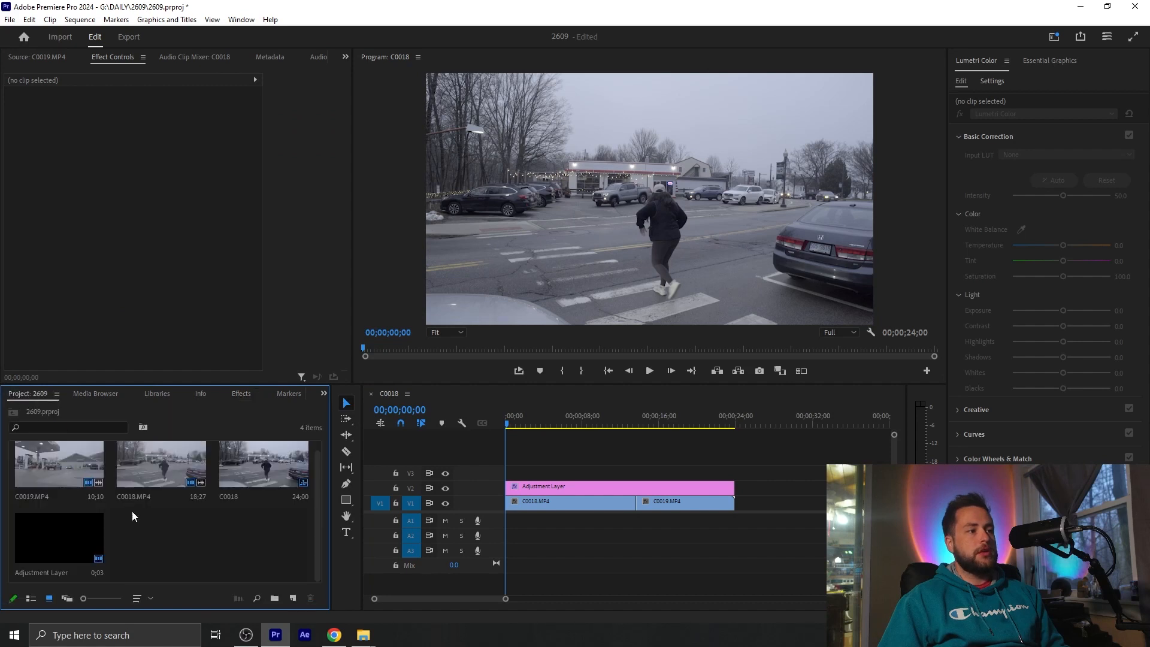
{"action": "left_click", "coordinate": [290, 600]}
{"action": "left_click", "coordinate": [303, 525]}
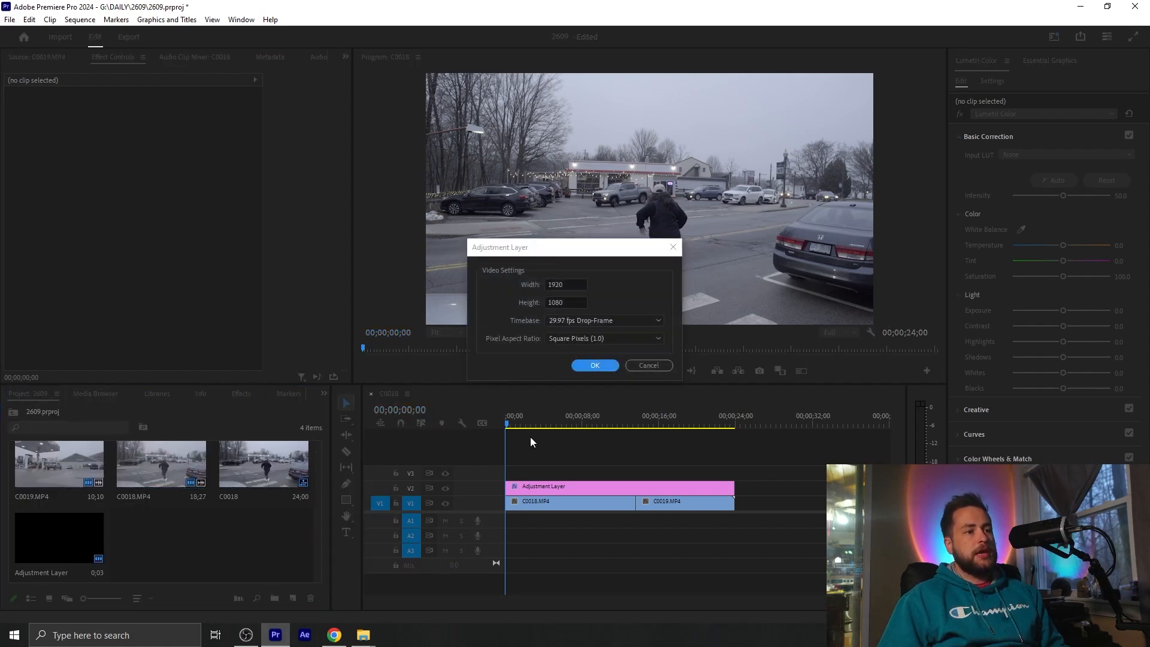
{"action": "left_click", "coordinate": [594, 365]}
- Place the second adjustment layer on track V3 and trim its end to match the end of the clips
{"action": "left_click_drag", "start_coordinate": [181, 545], "coordinate": [734, 472]}
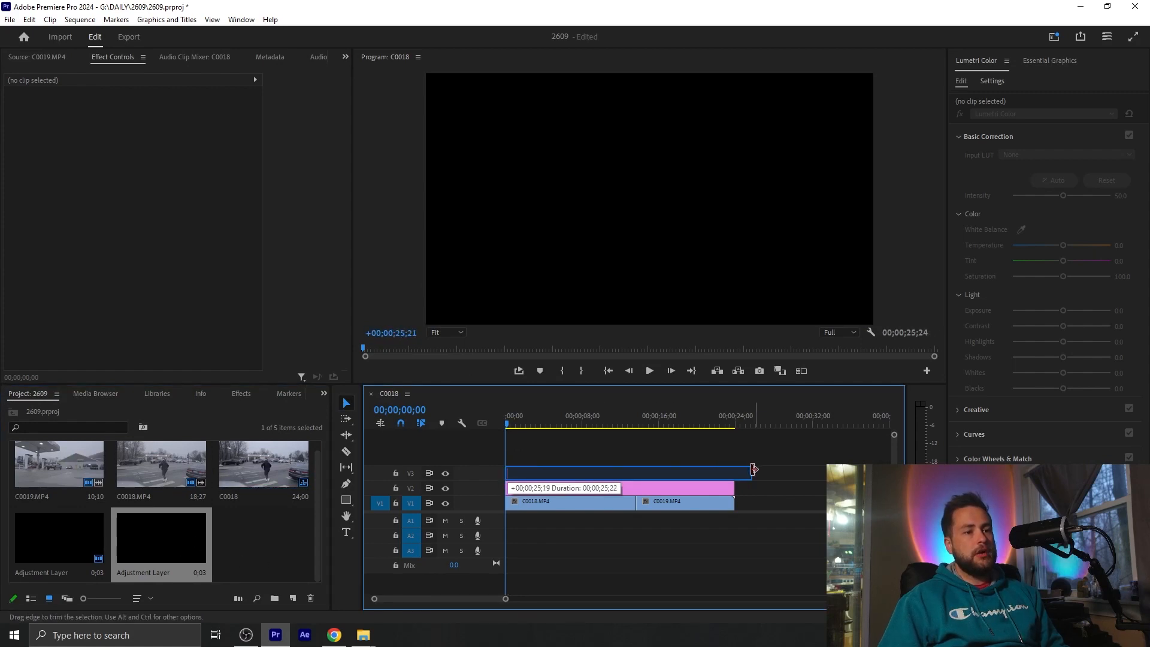
{"action": "left_click", "coordinate": [446, 488]}
{"action": "left_click", "coordinate": [446, 487]}
{"action": "left_click", "coordinate": [550, 461]}
- Select the V3 adjustment layer, clear the effects search, and expand the LUTMASTER Camera Profiles in Lumetri Presets to the Sony folder
{"action": "left_click", "coordinate": [646, 471]}
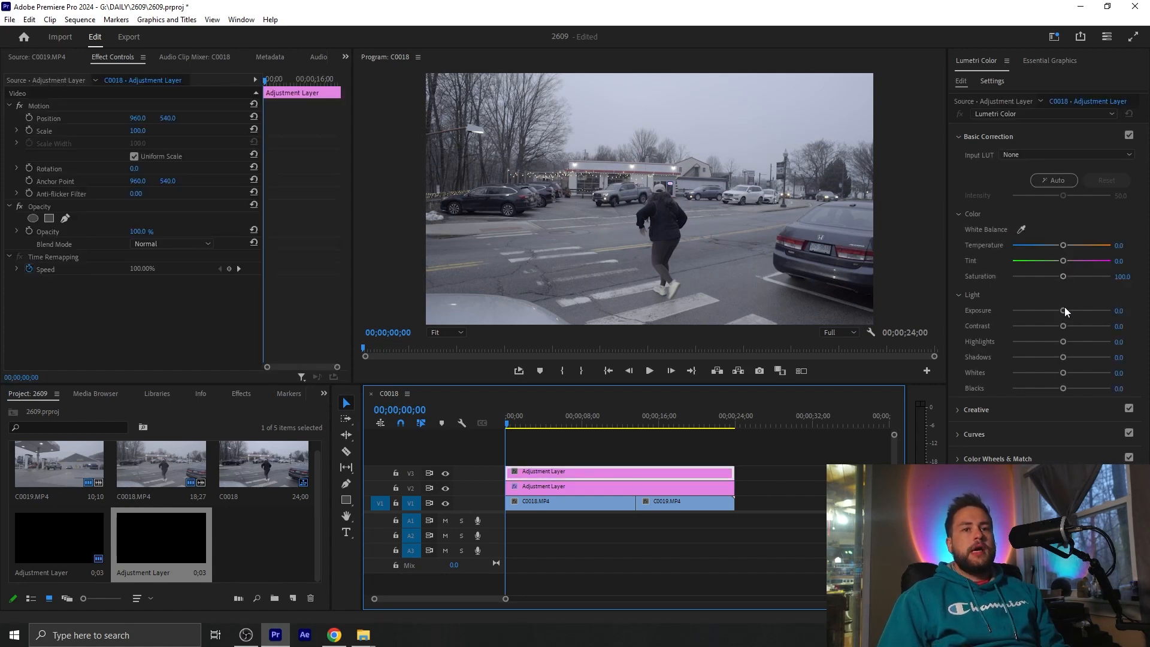
{"action": "left_click", "coordinate": [1030, 153]}
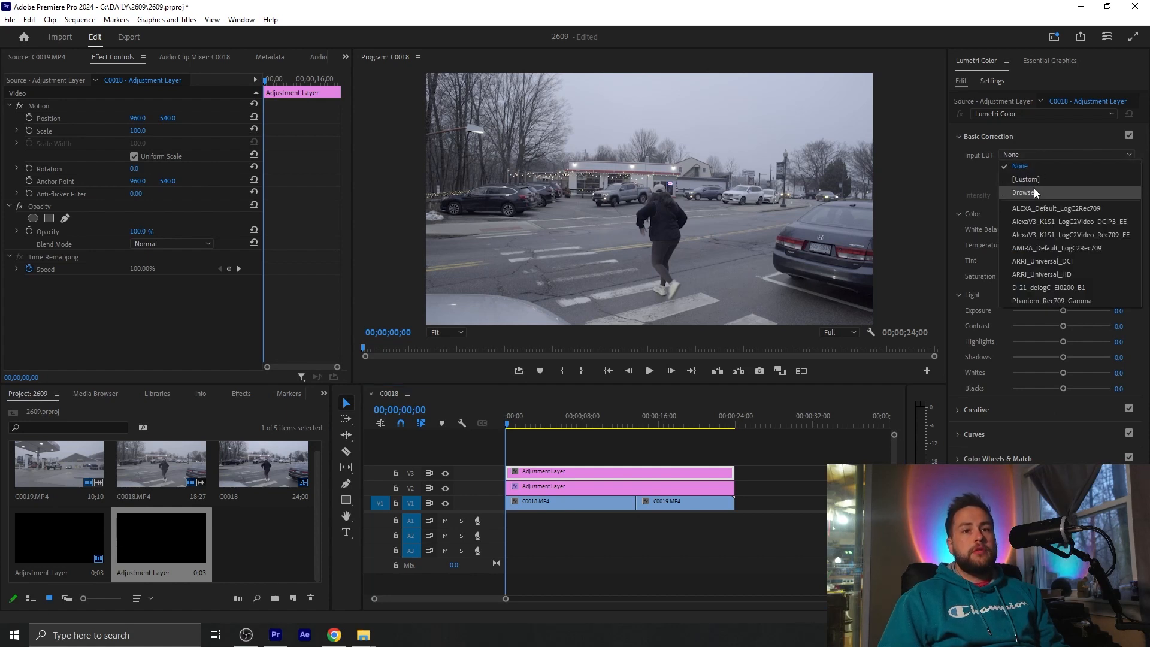
{"action": "left_click", "coordinate": [1016, 152]}
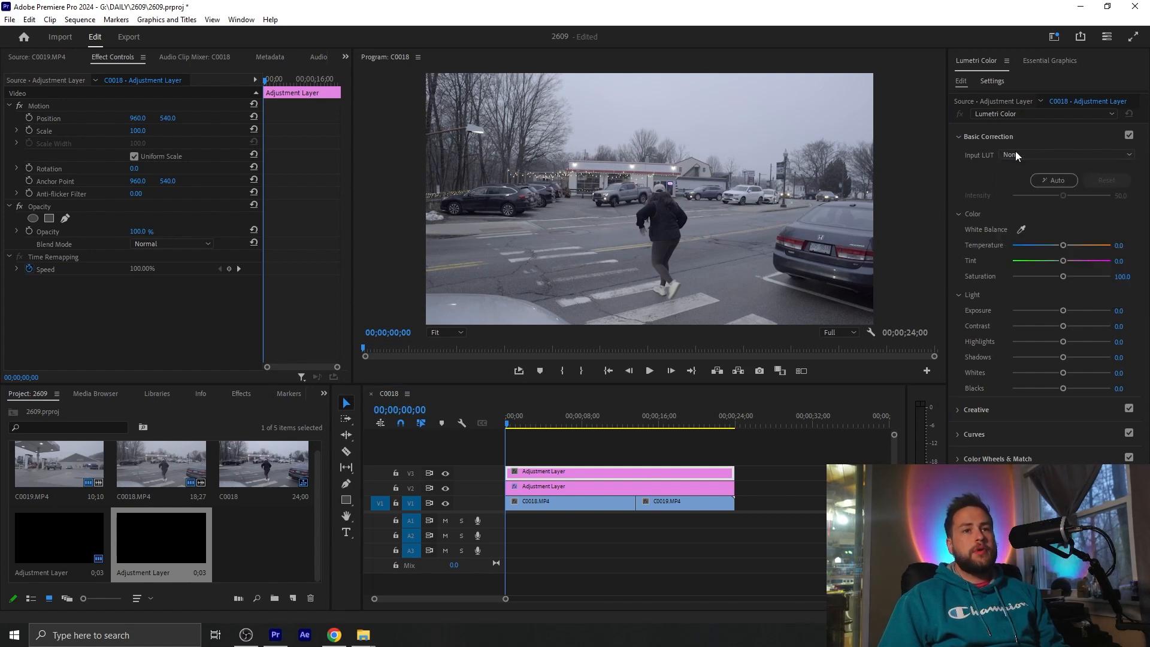
{"action": "left_click", "coordinate": [240, 394]}
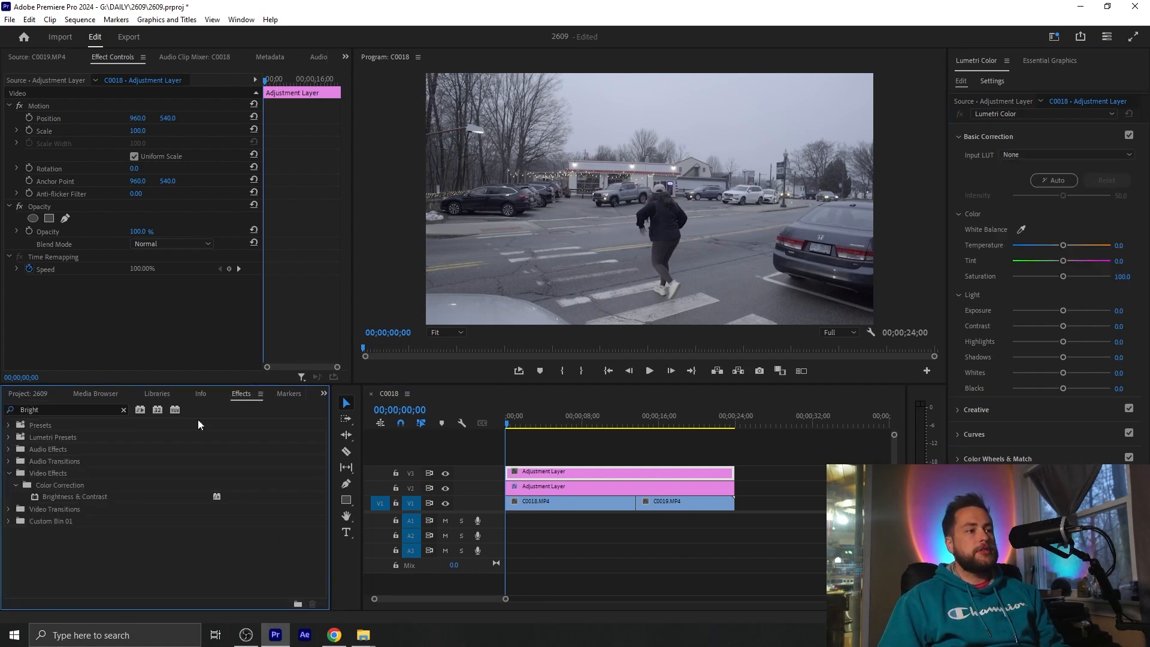
{"action": "left_click", "coordinate": [8, 437]}
{"action": "scroll", "coordinate": [66, 509], "scroll_direction": "down", "scroll_amount": 3}
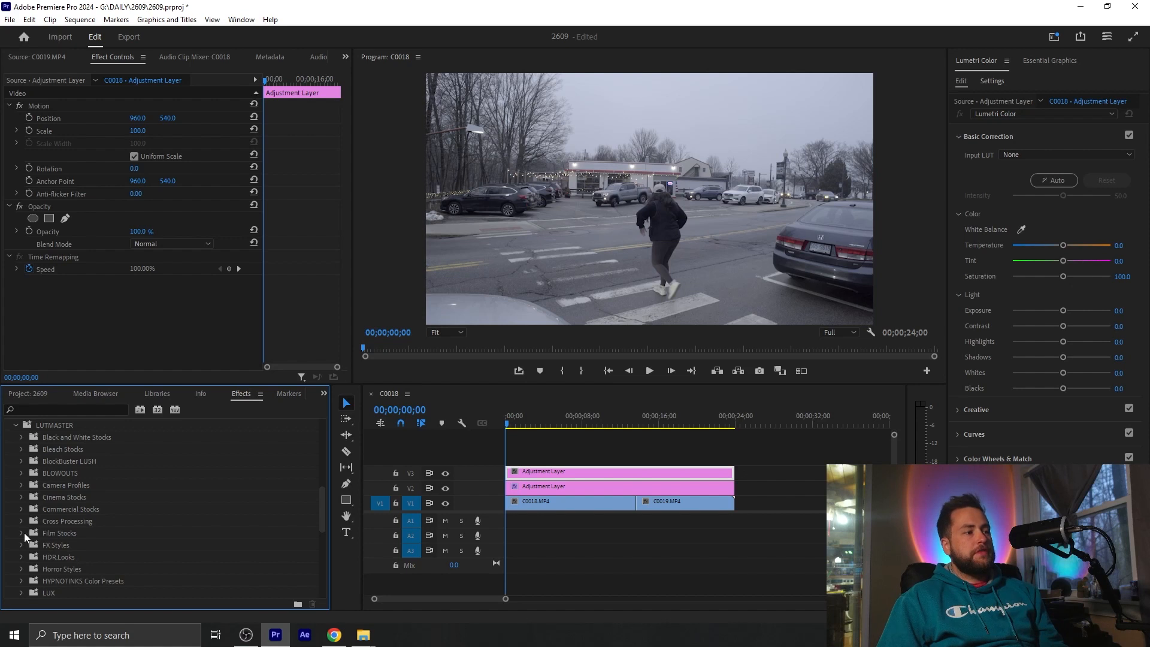
{"action": "left_click", "coordinate": [22, 486]}
{"action": "scroll", "coordinate": [84, 527], "scroll_direction": "down", "scroll_amount": 2}
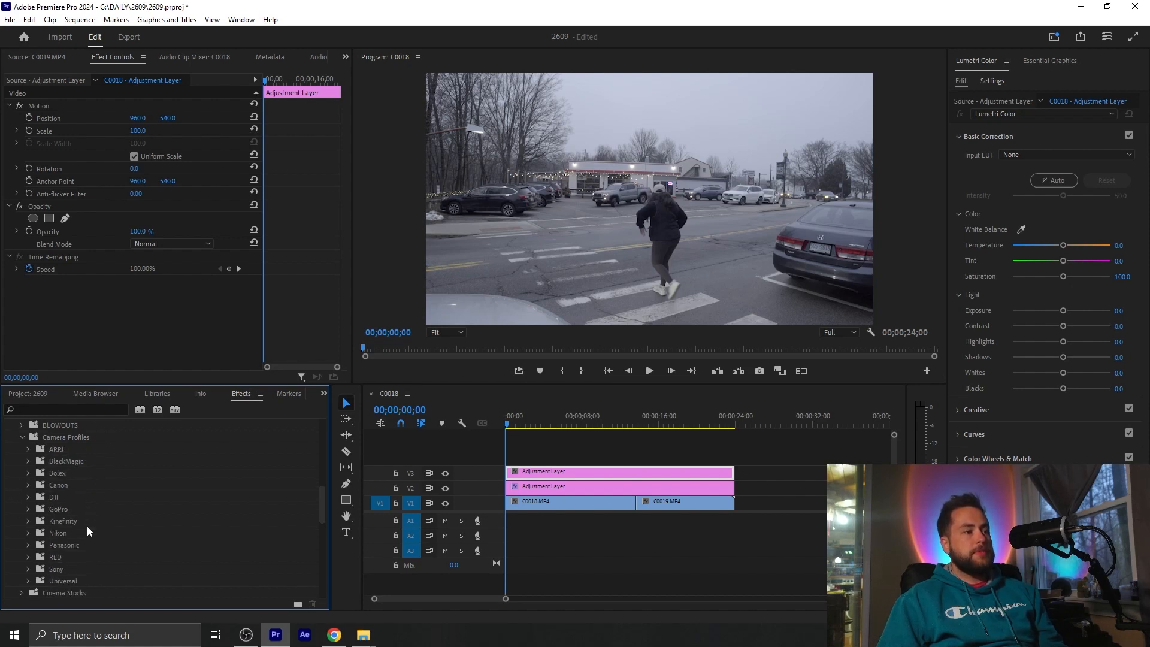
{"action": "left_click", "coordinate": [28, 569]}
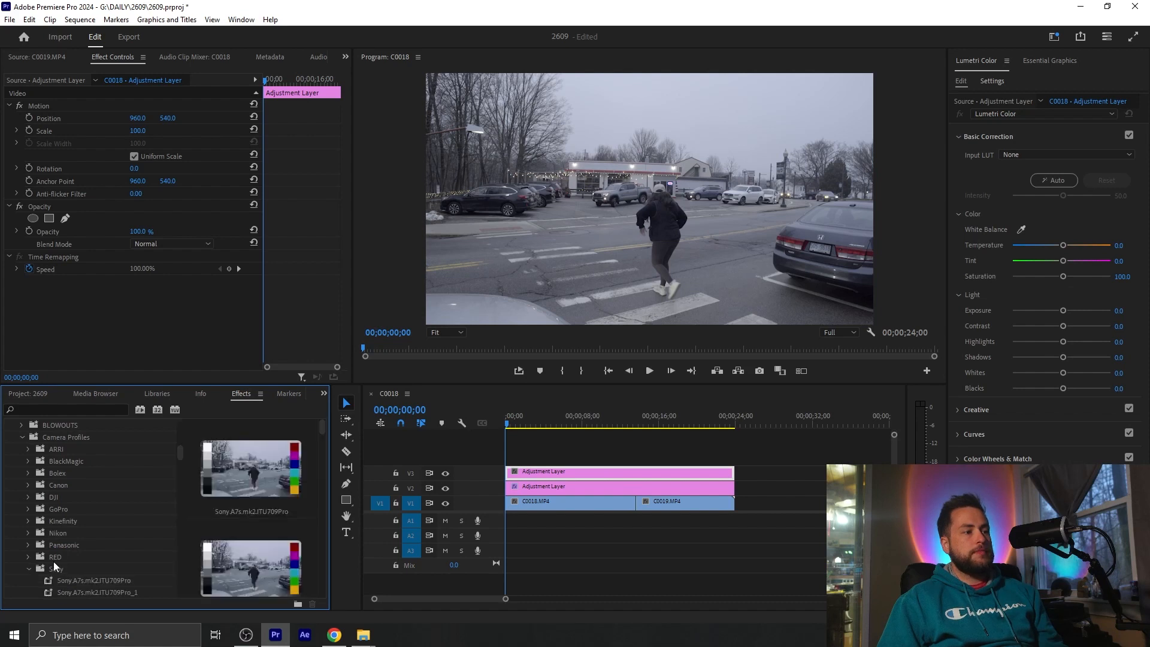
- Apply the Sony.A7s.mk2.S-Log2.S-Gamut preset to the adjustment layer on V3
{"action": "scroll", "coordinate": [81, 554], "scroll_direction": "down", "scroll_amount": 5}
{"action": "scroll", "coordinate": [89, 505], "scroll_direction": "up", "scroll_amount": 1}
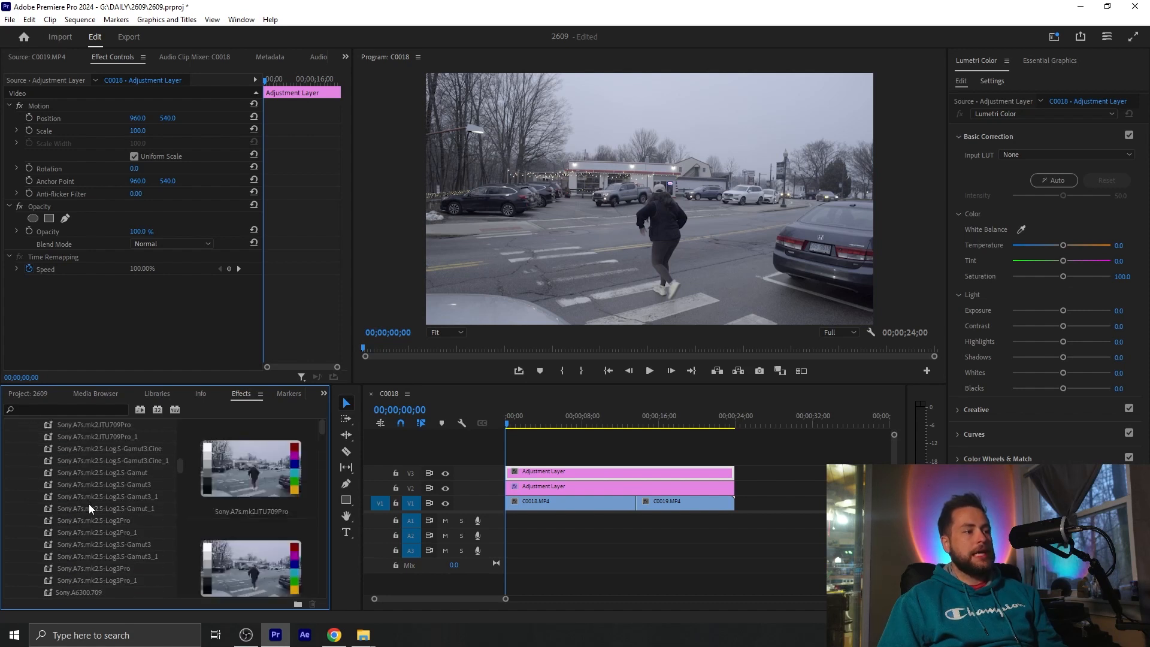
{"action": "left_click", "coordinate": [100, 473]}
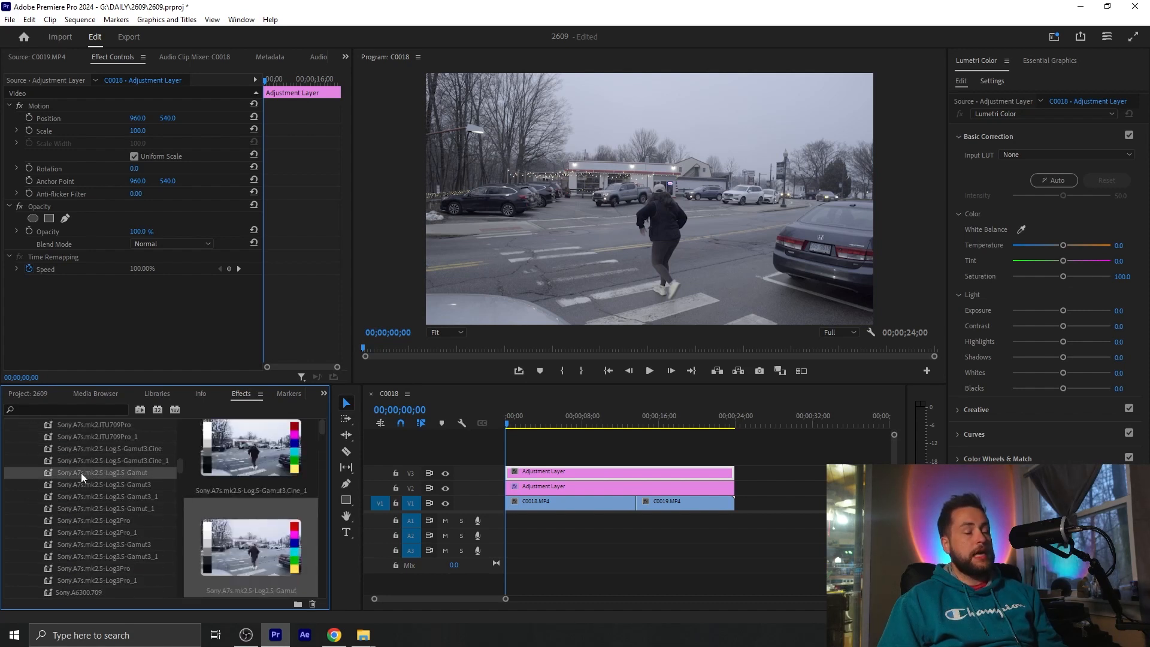
{"action": "left_click_drag", "start_coordinate": [80, 470], "coordinate": [554, 474]}
{"action": "left_click", "coordinate": [555, 475]}
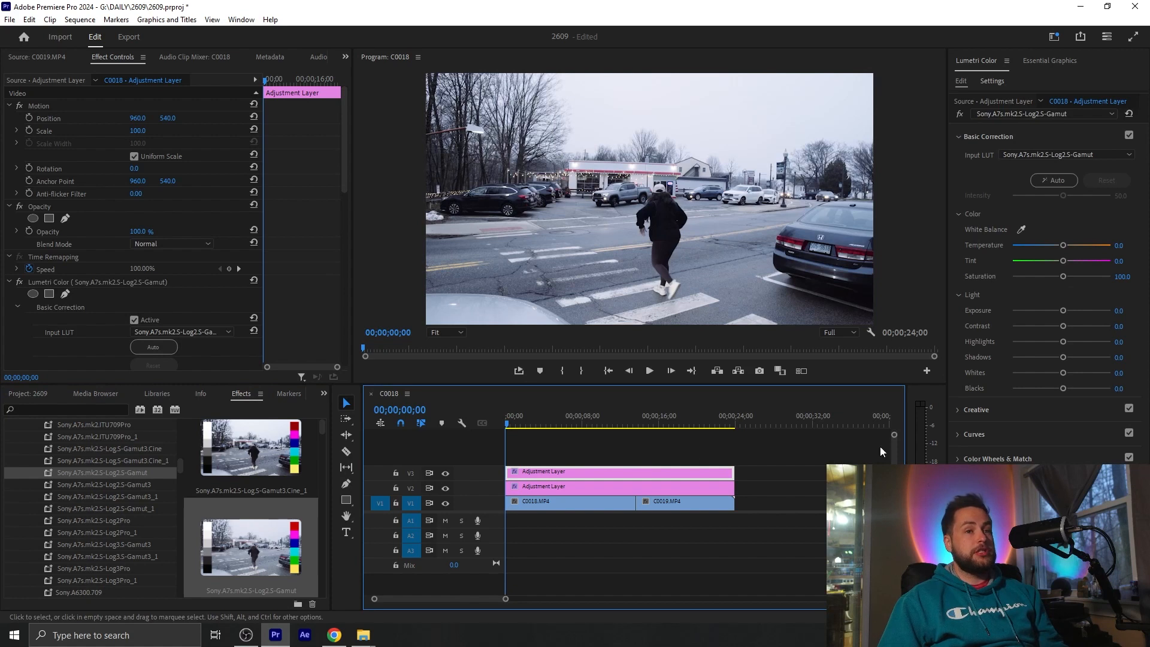
- Lower the V3 adjustment layer's Highlights to -87.9 and Exposure to -0.3, and scrub the sequence to review the correction
{"action": "left_click_drag", "start_coordinate": [1065, 340], "coordinate": [1018, 342]}
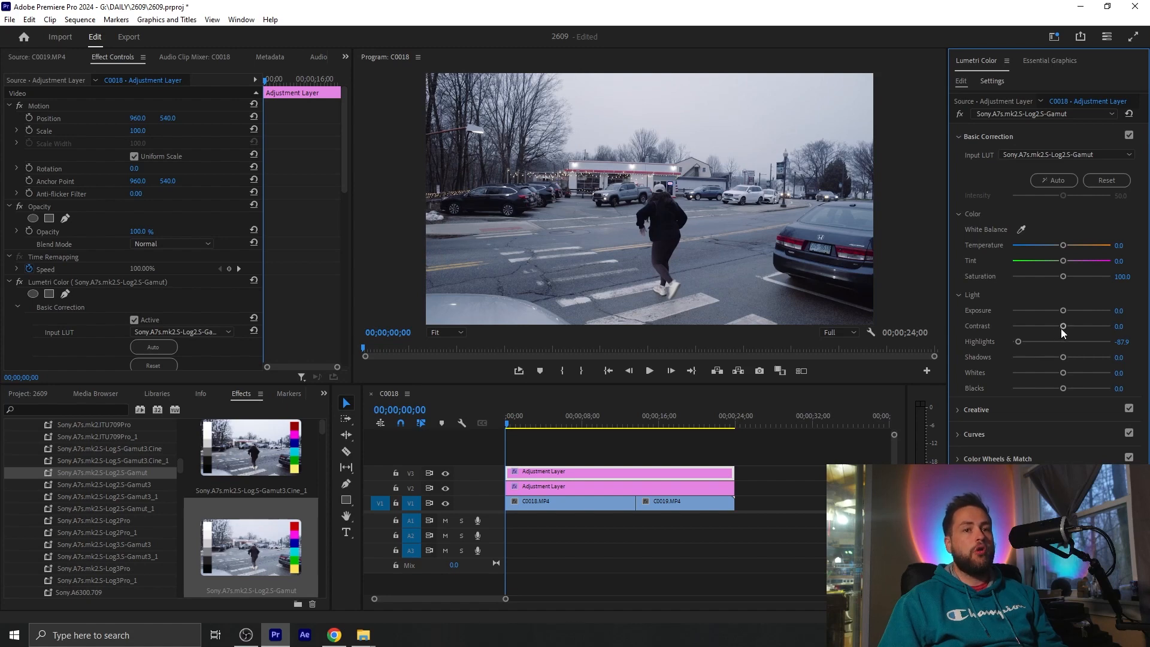
{"action": "left_click_drag", "start_coordinate": [1062, 309], "coordinate": [1059, 314]}
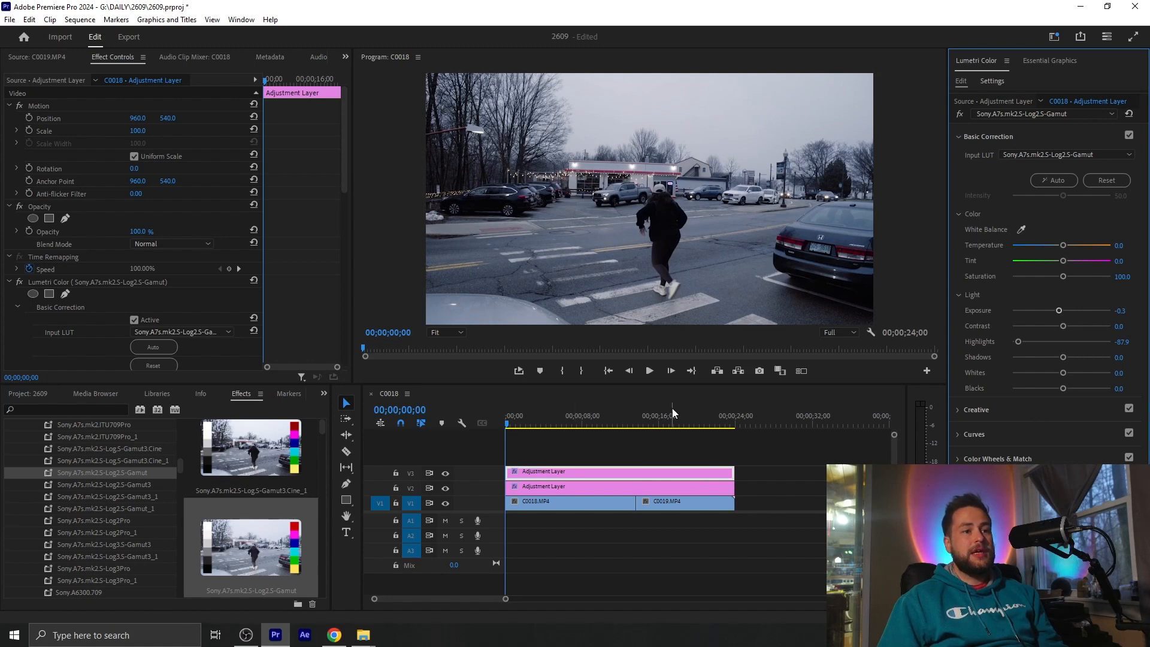
{"action": "left_click", "coordinate": [672, 423]}
{"action": "left_click_drag", "start_coordinate": [668, 423], "coordinate": [580, 423]}
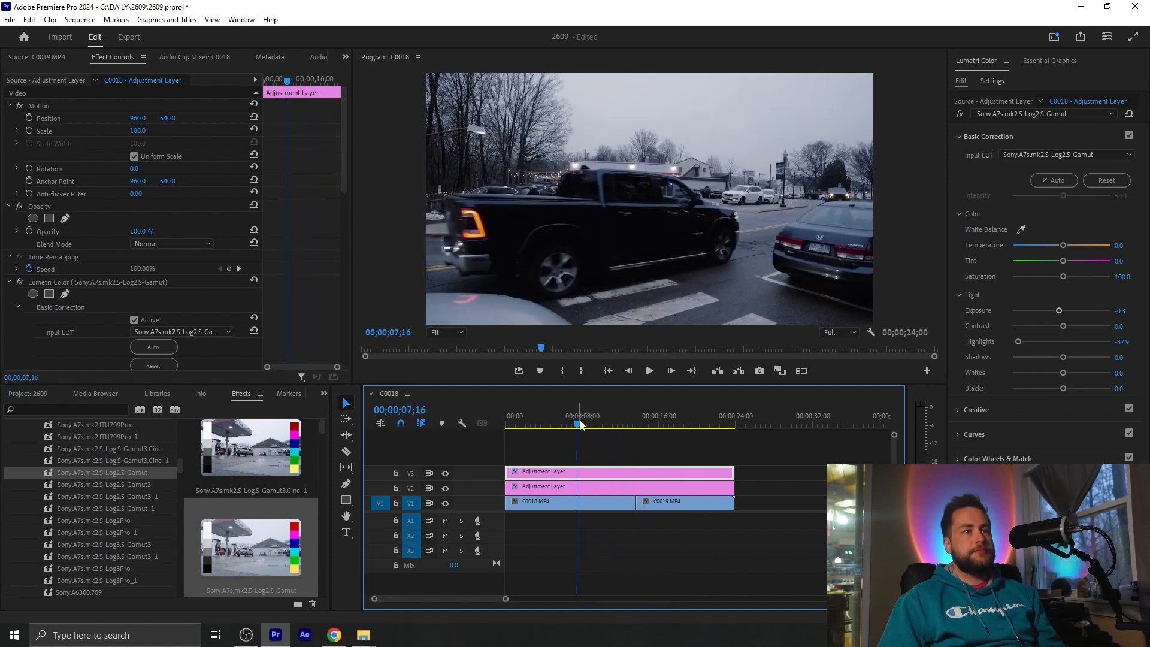
{"action": "mouse_move", "coordinate": [579, 415]}
{"action": "left_mouse_down"}
{"action": "mouse_move", "coordinate": [614, 423]}
{"action": "mouse_move", "coordinate": [654, 420]}
{"action": "mouse_move", "coordinate": [596, 419]}
{"action": "mouse_move", "coordinate": [657, 412]}
{"action": "mouse_move", "coordinate": [563, 408]}
{"action": "left_mouse_up"}
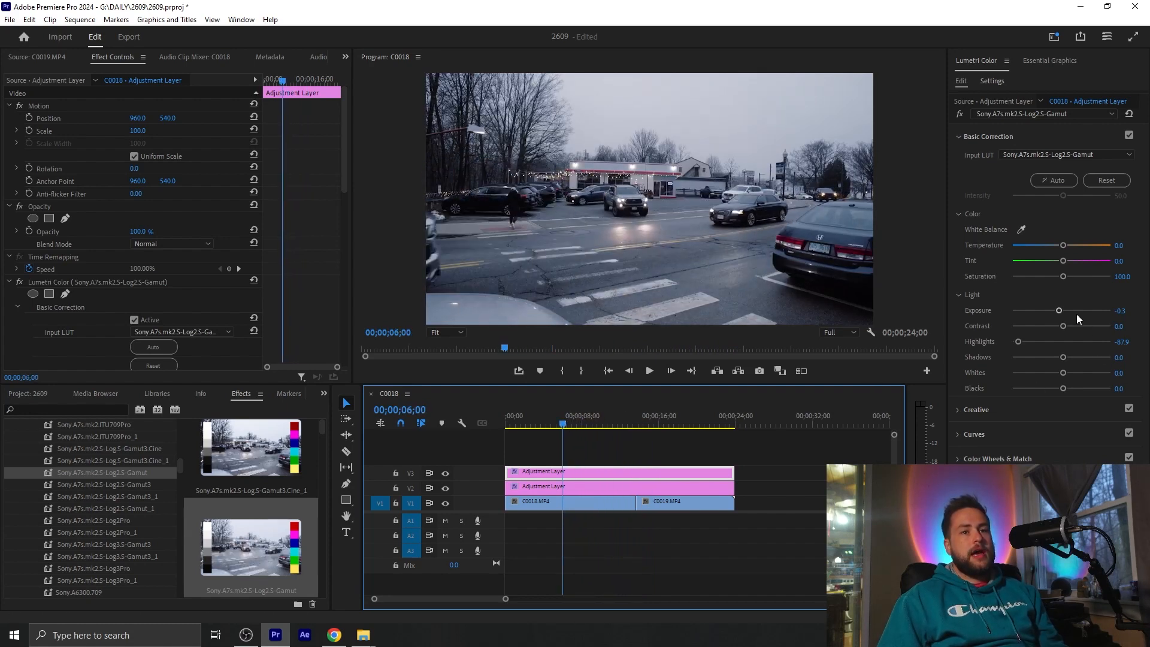
- Create a third adjustment layer and place it on track V4 so it spans both clips
{"action": "left_click", "coordinate": [1024, 460]}
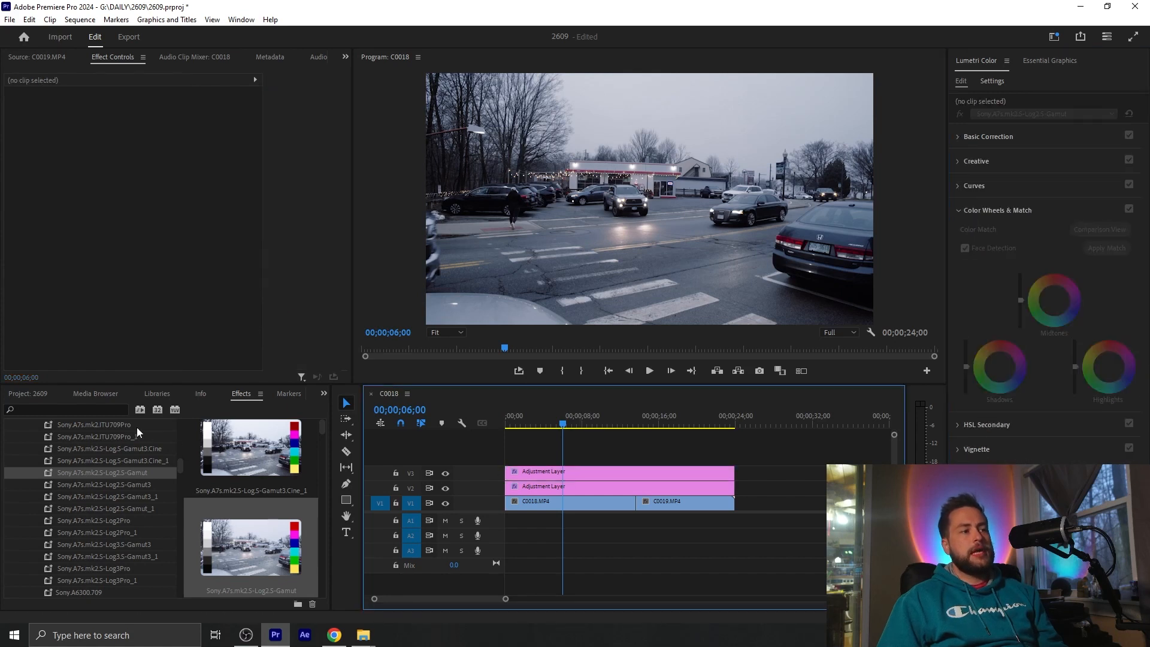
{"action": "left_click", "coordinate": [36, 400]}
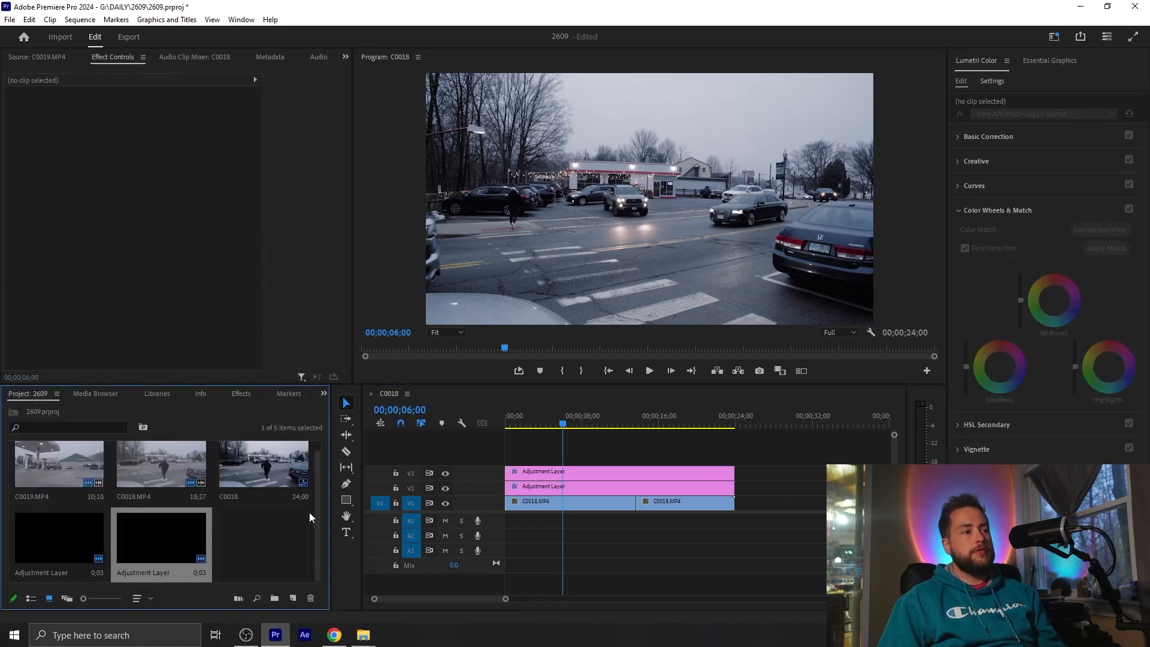
{"action": "left_click", "coordinate": [292, 598]}
{"action": "left_click", "coordinate": [318, 516]}
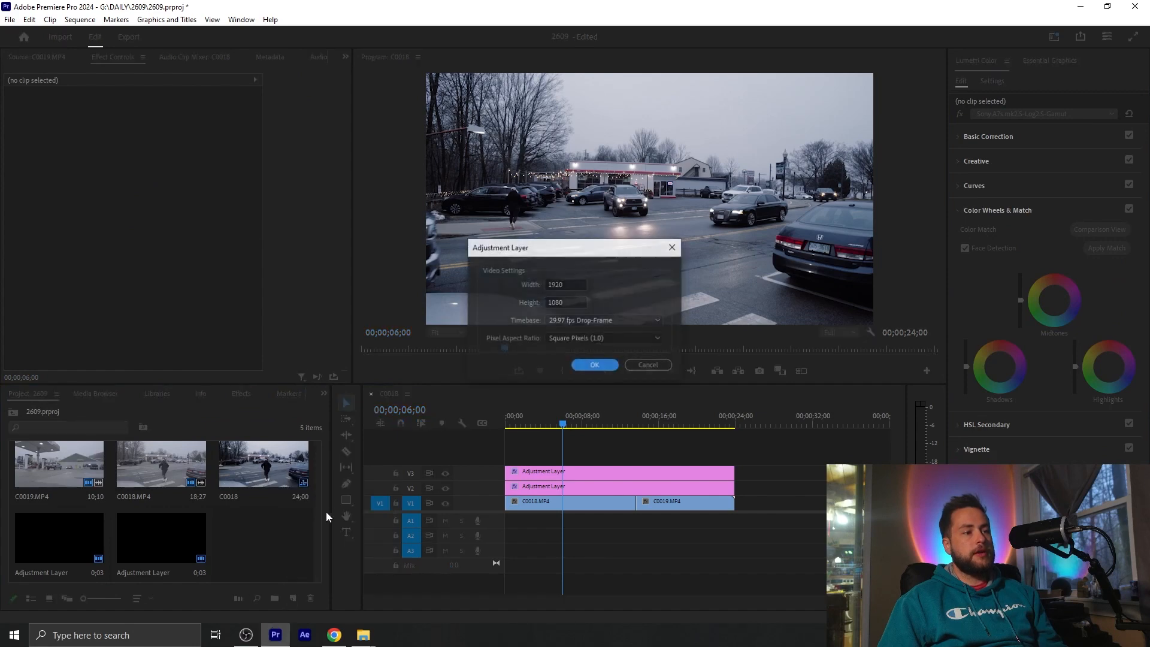
{"action": "left_click", "coordinate": [594, 365]}
{"action": "left_click_drag", "start_coordinate": [263, 539], "coordinate": [740, 443]}
{"action": "left_click", "coordinate": [695, 455]}
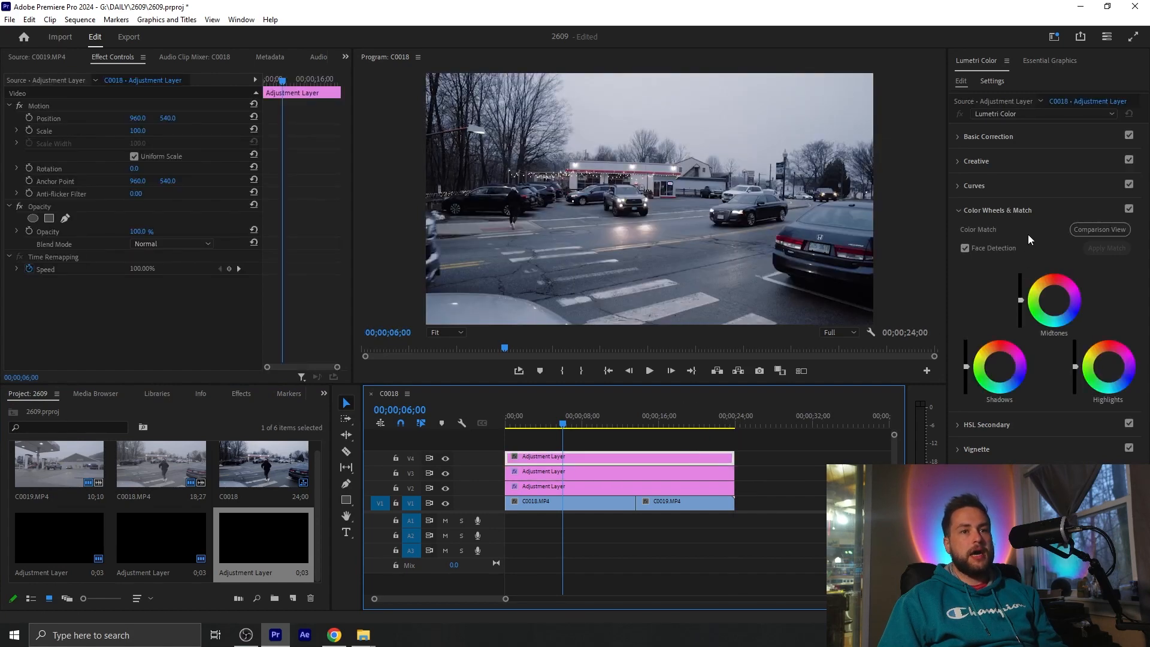
- Add highlight, midtone and shadow points to the V4 adjustment layer's RGB curve and pull the shadow point slightly down
{"action": "left_click", "coordinate": [1005, 144]}
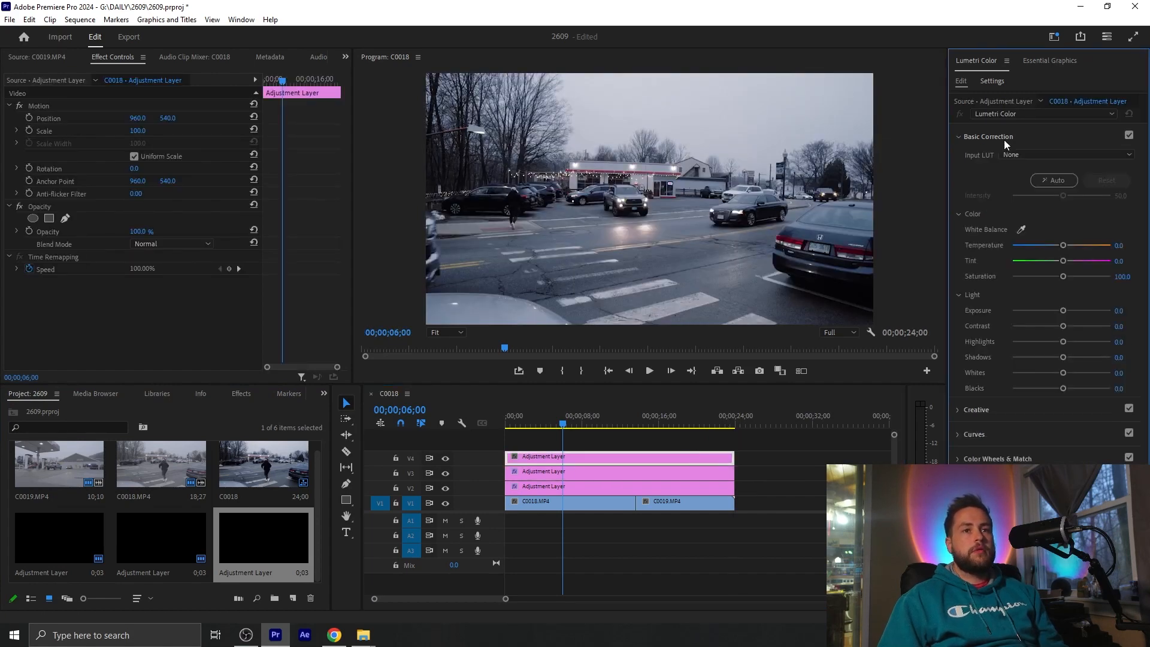
{"action": "left_click", "coordinate": [975, 435]}
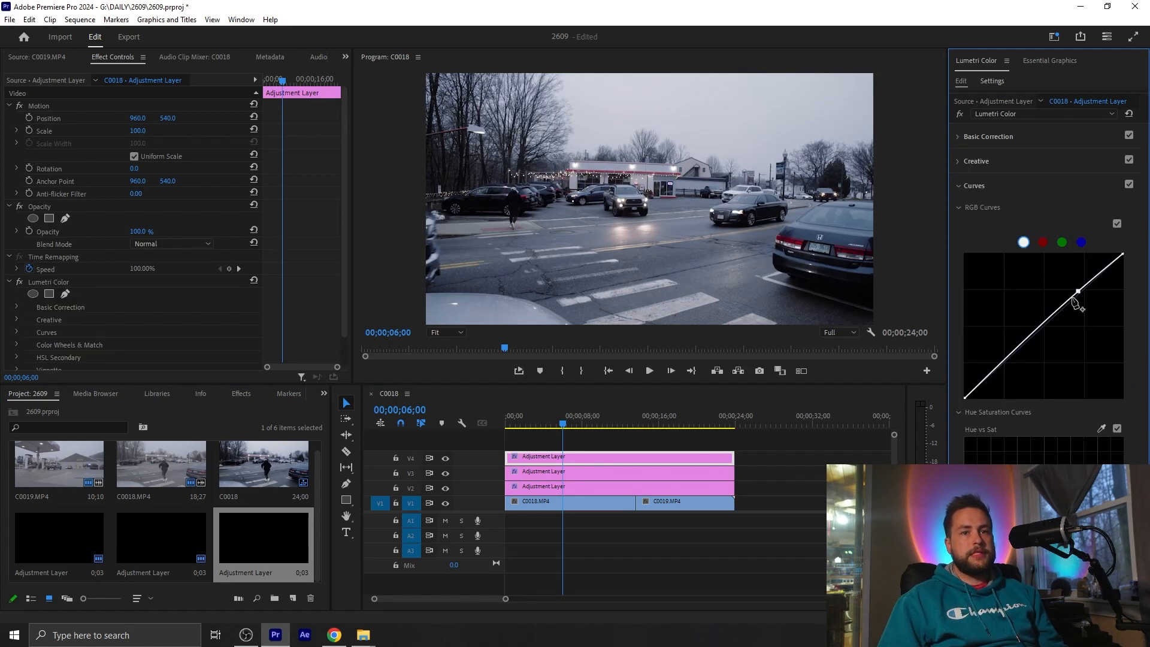
{"action": "left_click", "coordinate": [1077, 300], "text": "ctrl"}
{"action": "left_click", "coordinate": [1105, 270]}
{"action": "left_click", "coordinate": [1049, 322]}
{"action": "left_click", "coordinate": [995, 372]}
{"action": "left_click_drag", "start_coordinate": [993, 372], "coordinate": [998, 377]}
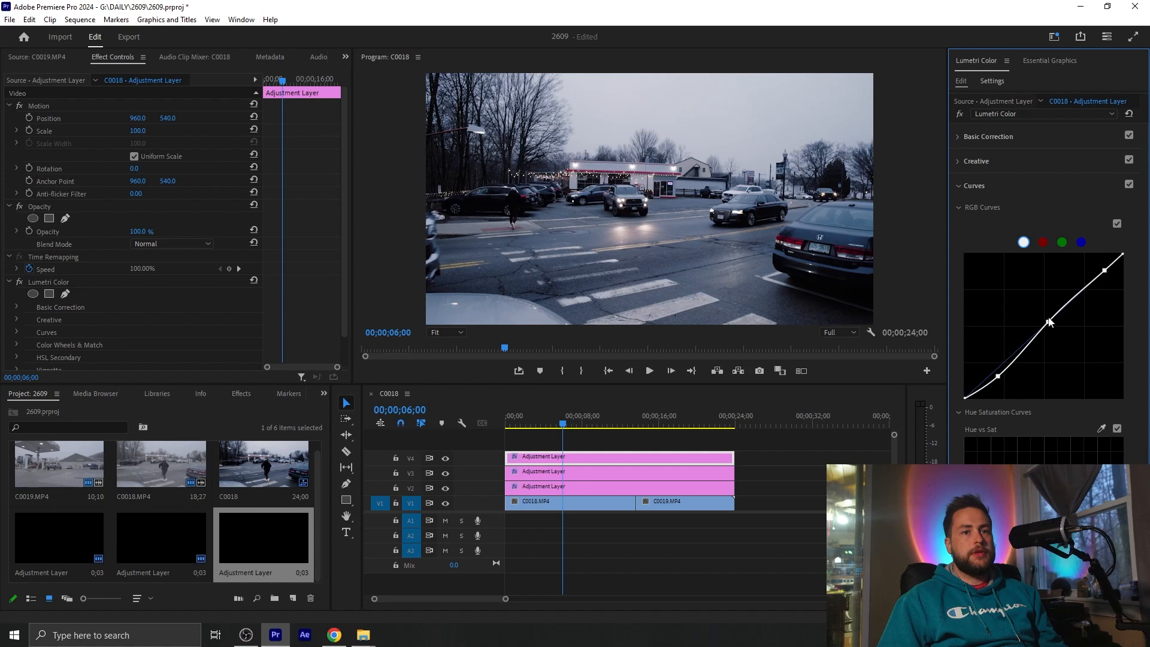
- Shape the V4 layer's RGB curve into a stronger S-curve by lowering the midtone and shadow points and raising the highlight point
{"action": "left_click_drag", "start_coordinate": [1049, 322], "coordinate": [1057, 328]}
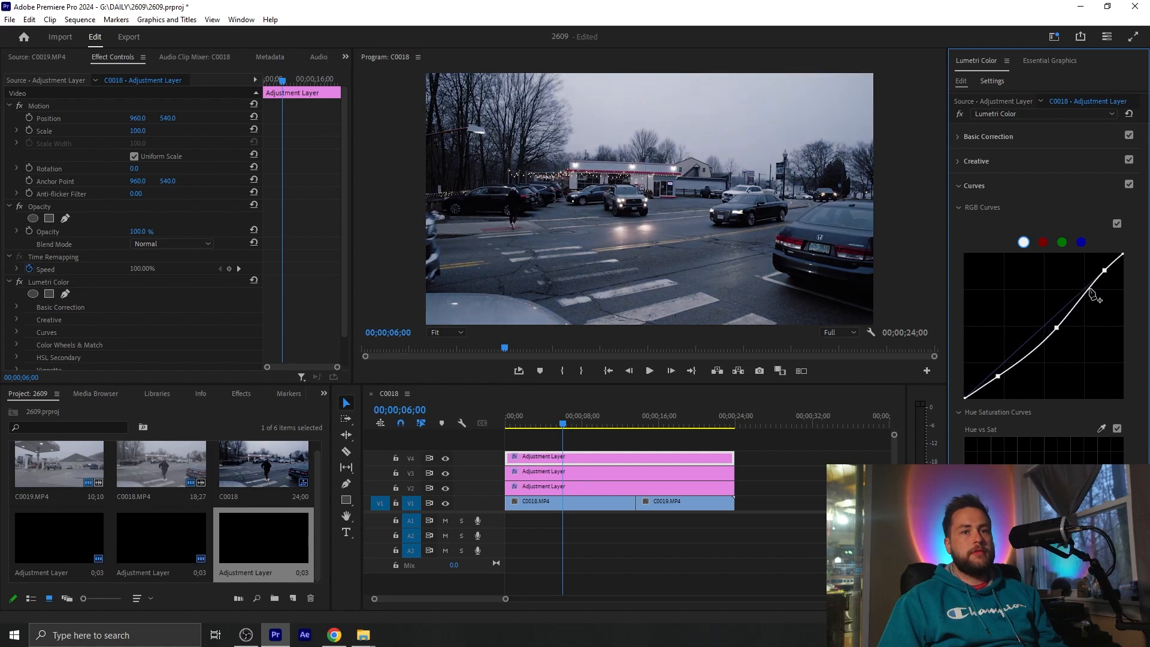
{"action": "left_click_drag", "start_coordinate": [1106, 271], "coordinate": [1098, 270]}
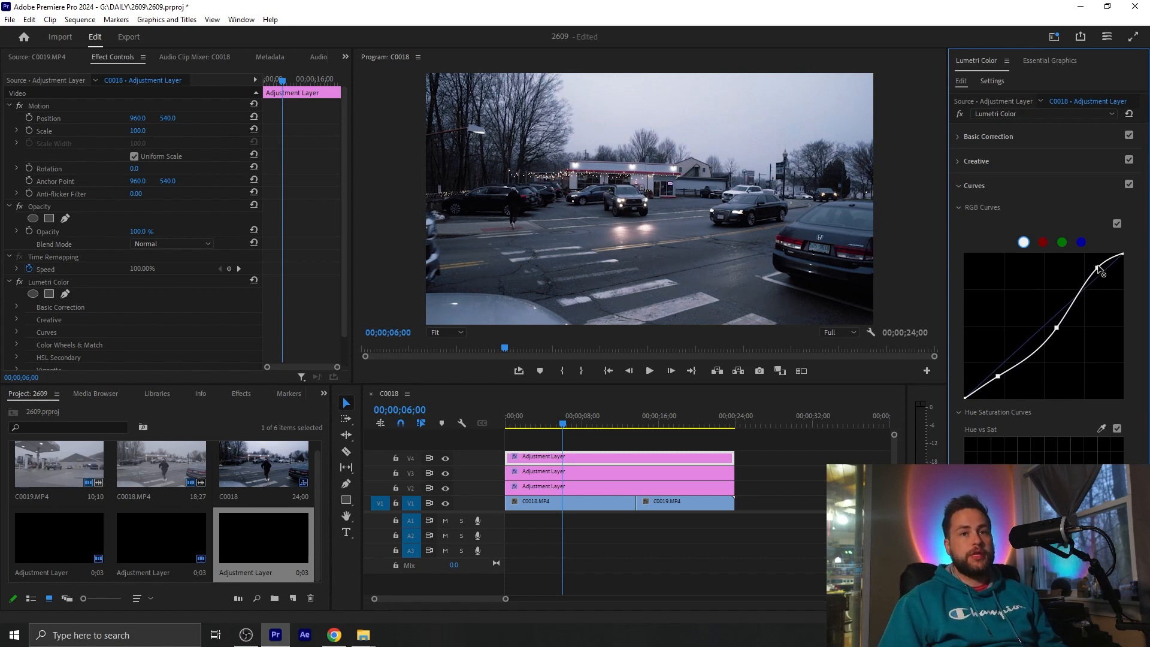
{"action": "left_click_drag", "start_coordinate": [1099, 269], "coordinate": [1096, 266]}
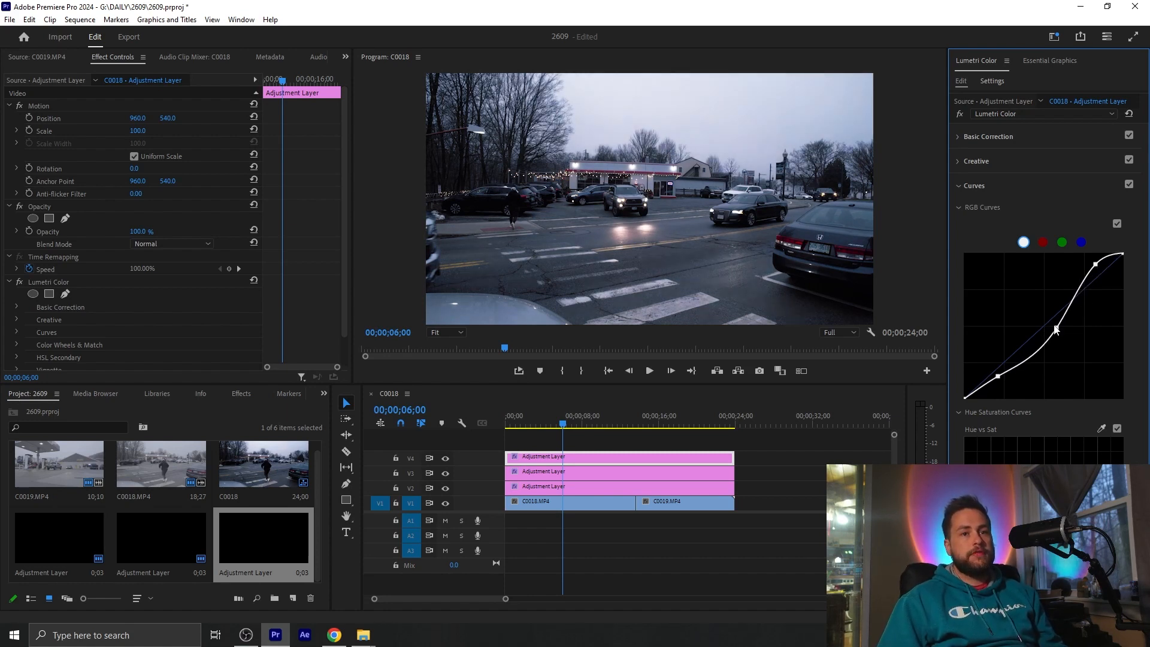
{"action": "left_click_drag", "start_coordinate": [999, 378], "coordinate": [1002, 385]}
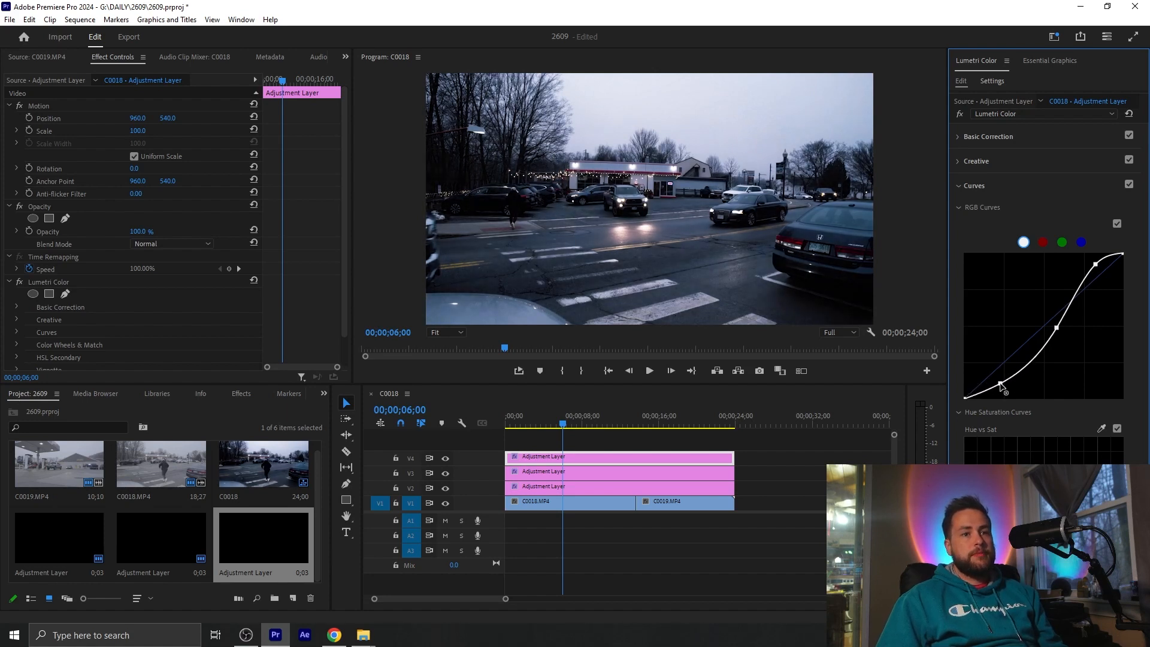
- Select the adjustment layer on V3 and raise its Shadows slightly in Basic Correction
{"action": "left_click", "coordinate": [587, 471]}
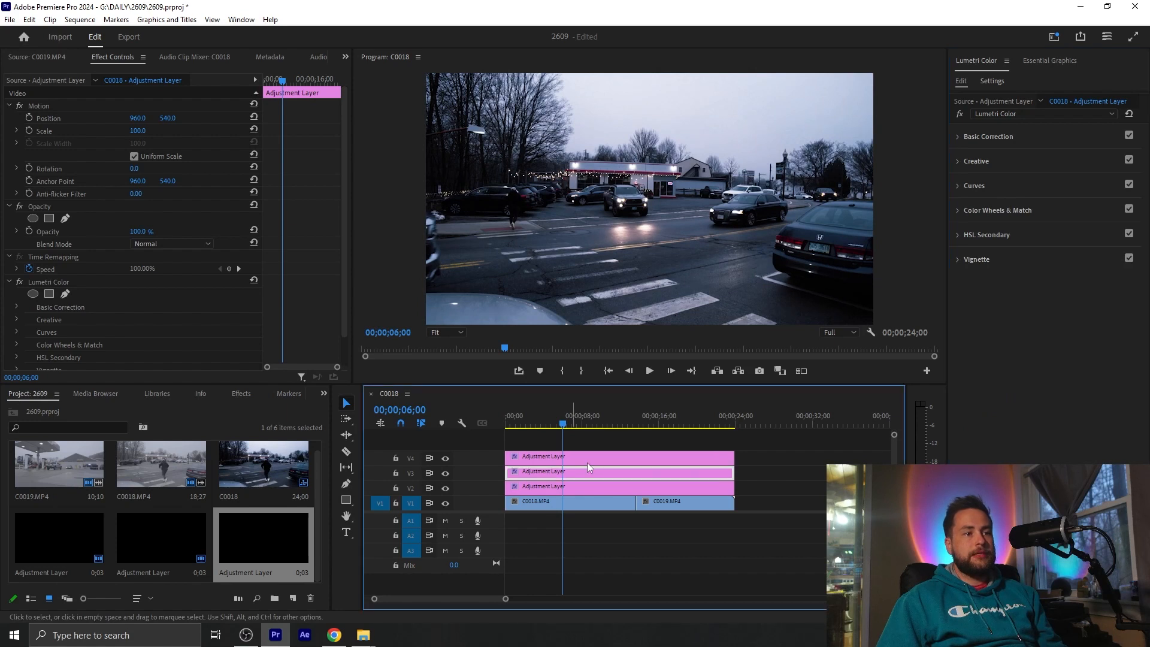
{"action": "left_click", "coordinate": [1010, 139]}
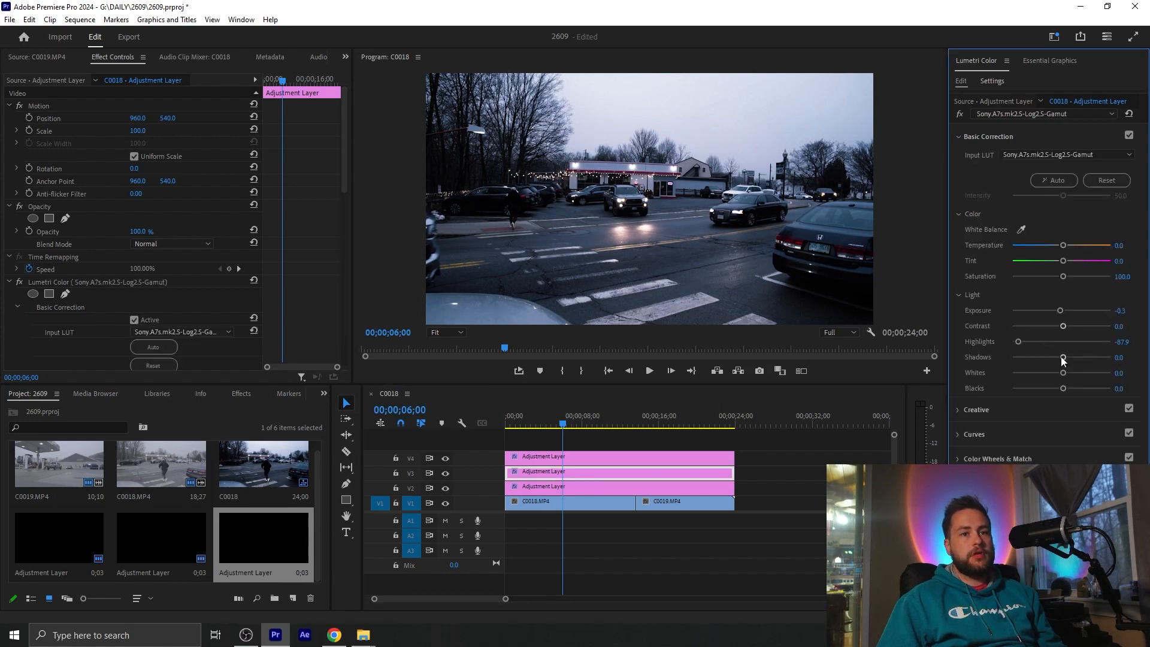
{"action": "left_click_drag", "start_coordinate": [1065, 358], "coordinate": [1076, 360]}
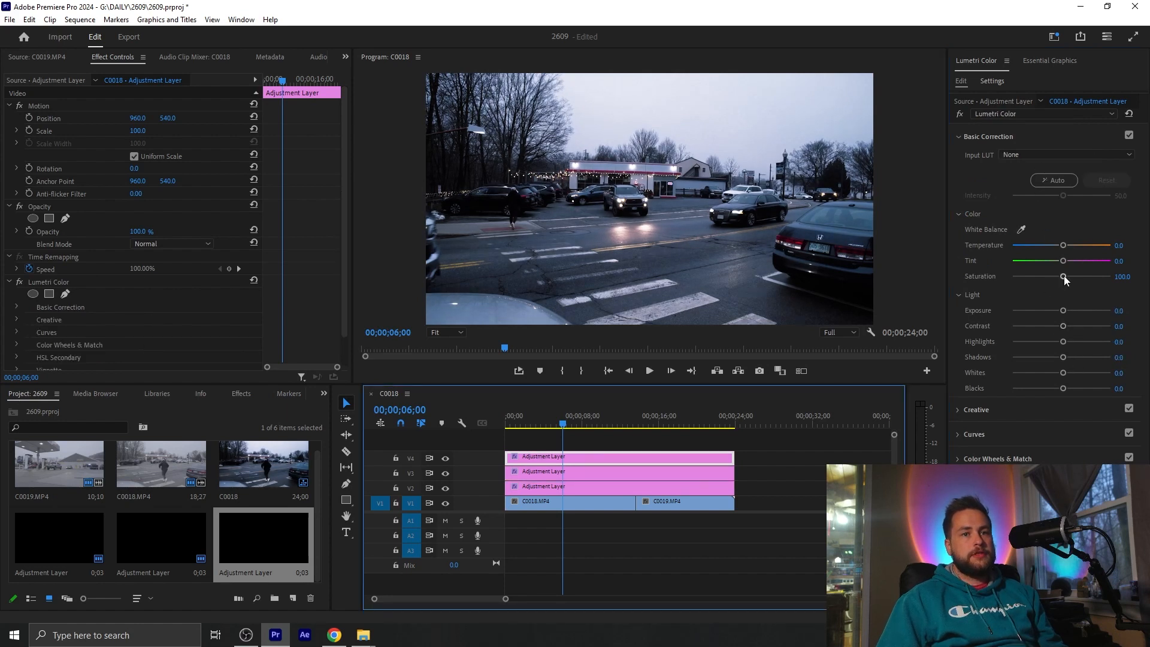
- Set the V4 adjustment layer's Saturation to 146.7 and Temperature to 17.6, and shift its Tint slightly towards green
{"action": "left_click_drag", "start_coordinate": [1065, 279], "coordinate": [1086, 279]}
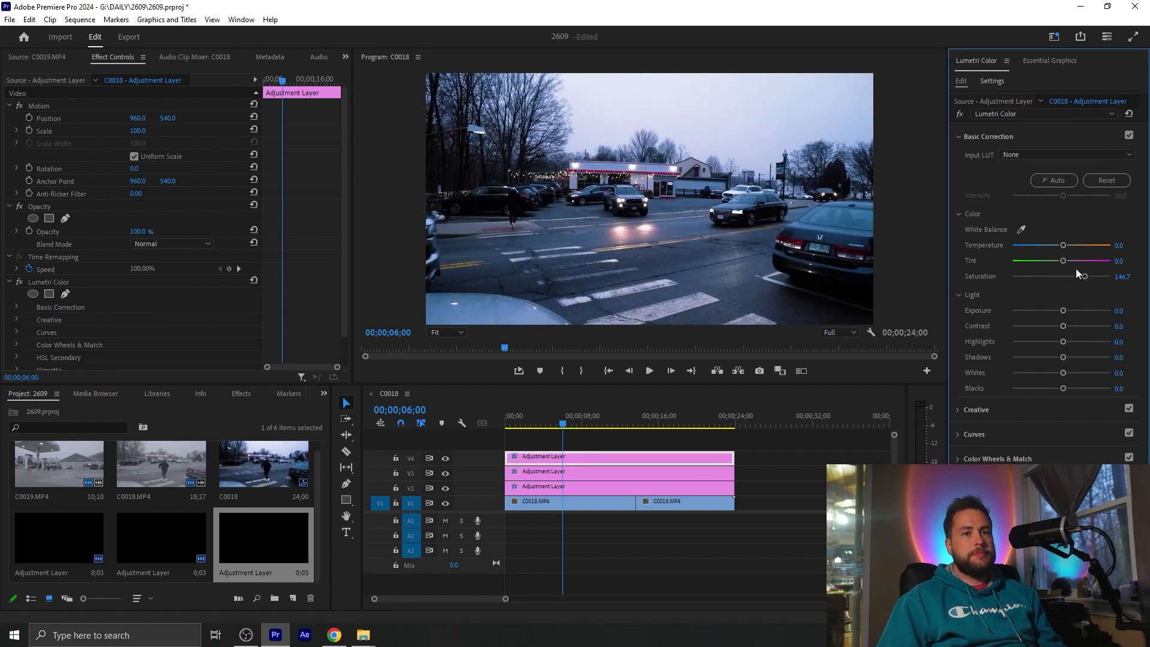
{"action": "left_click_drag", "start_coordinate": [1063, 245], "coordinate": [1070, 246]}
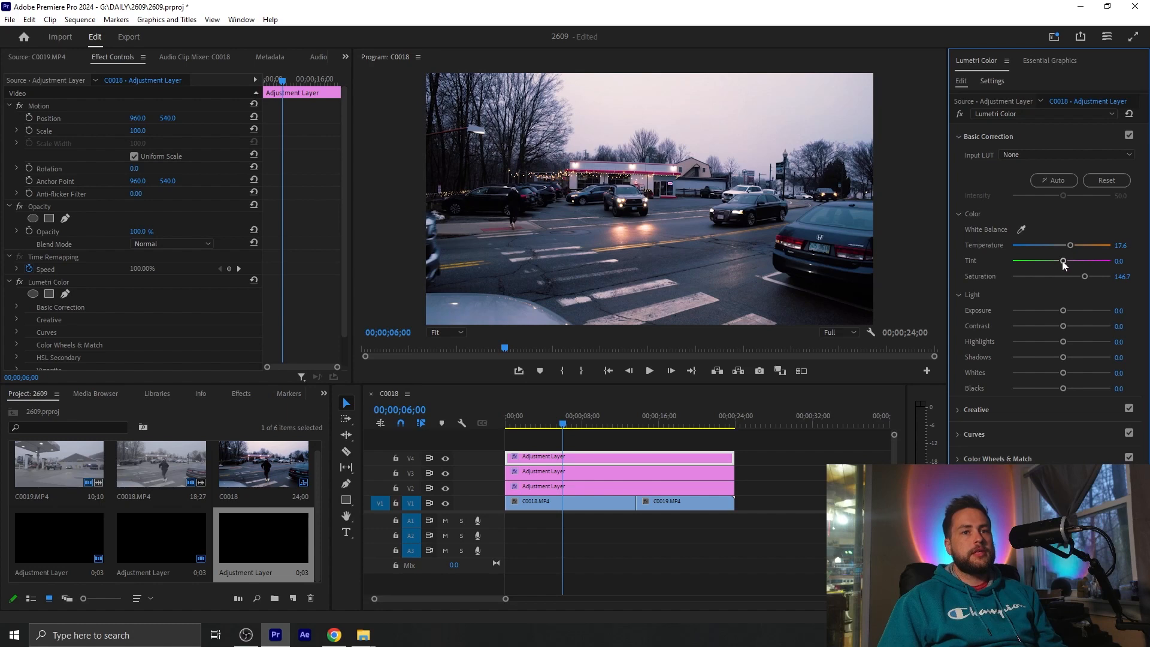
{"action": "left_click_drag", "start_coordinate": [1063, 262], "coordinate": [1061, 262]}
- Switch the V4 layer's Lumetri Color effect off and on to compare the image with and without it
{"action": "left_click", "coordinate": [959, 114]}
{"action": "left_click", "coordinate": [960, 115]}
{"action": "left_click", "coordinate": [959, 115]}
{"action": "left_click", "coordinate": [959, 115]}
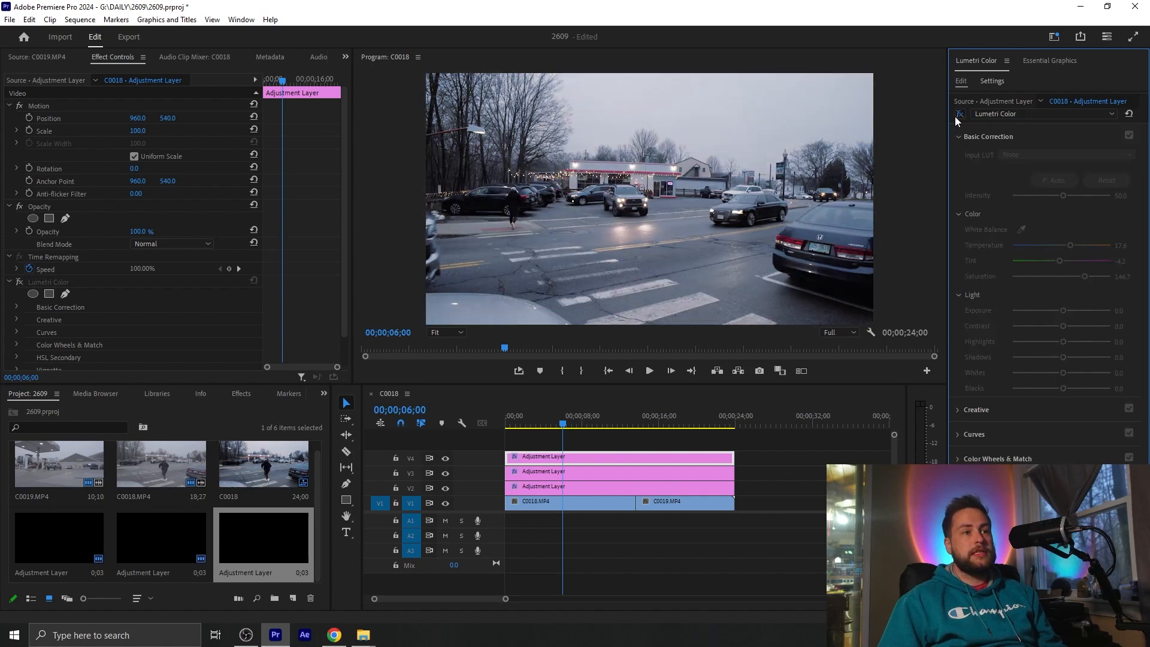
{"action": "left_click", "coordinate": [959, 115]}
- Expand Color Wheels & Match, and hide and restore tracks V4, V3 and V2 to compare the grade with the ungraded footage
{"action": "left_click", "coordinate": [998, 458]}
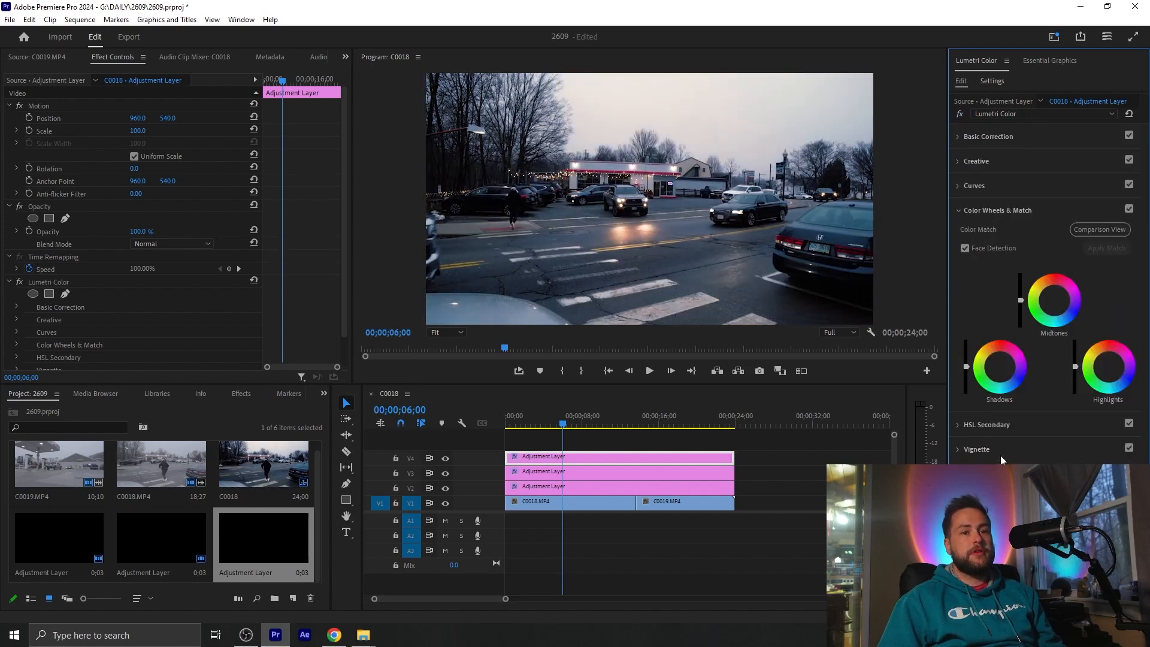
{"action": "left_click", "coordinate": [445, 458]}
{"action": "left_click", "coordinate": [445, 473]}
{"action": "left_click", "coordinate": [445, 489]}
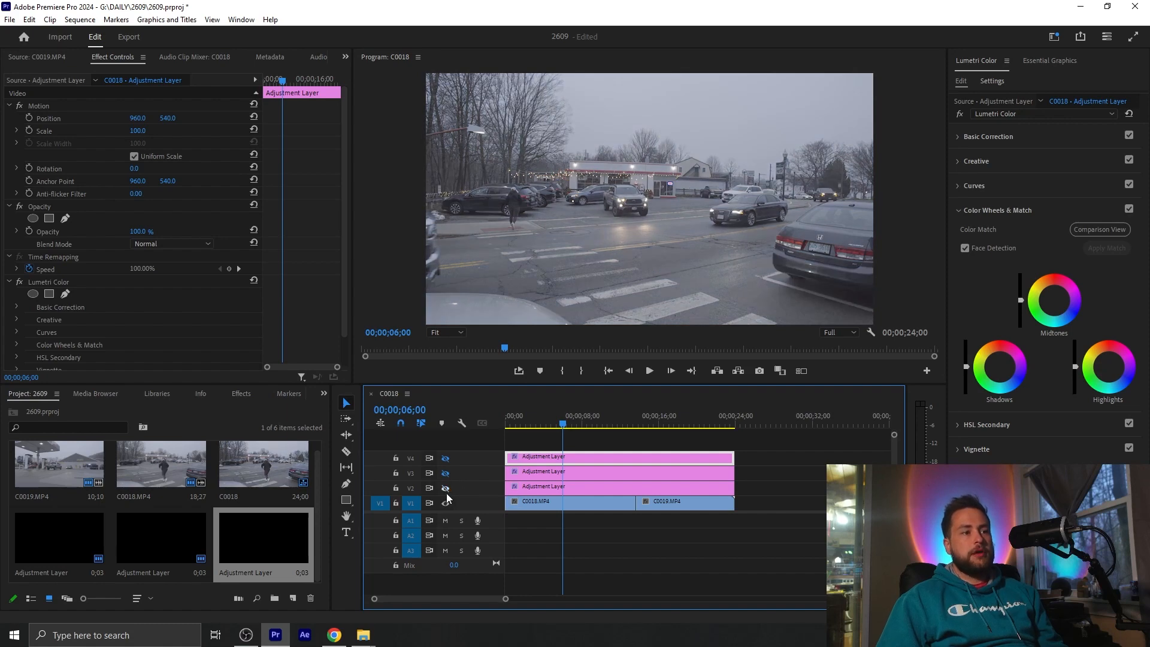
{"action": "left_click", "coordinate": [445, 489]}
{"action": "left_click", "coordinate": [445, 473]}
{"action": "left_click", "coordinate": [446, 459]}
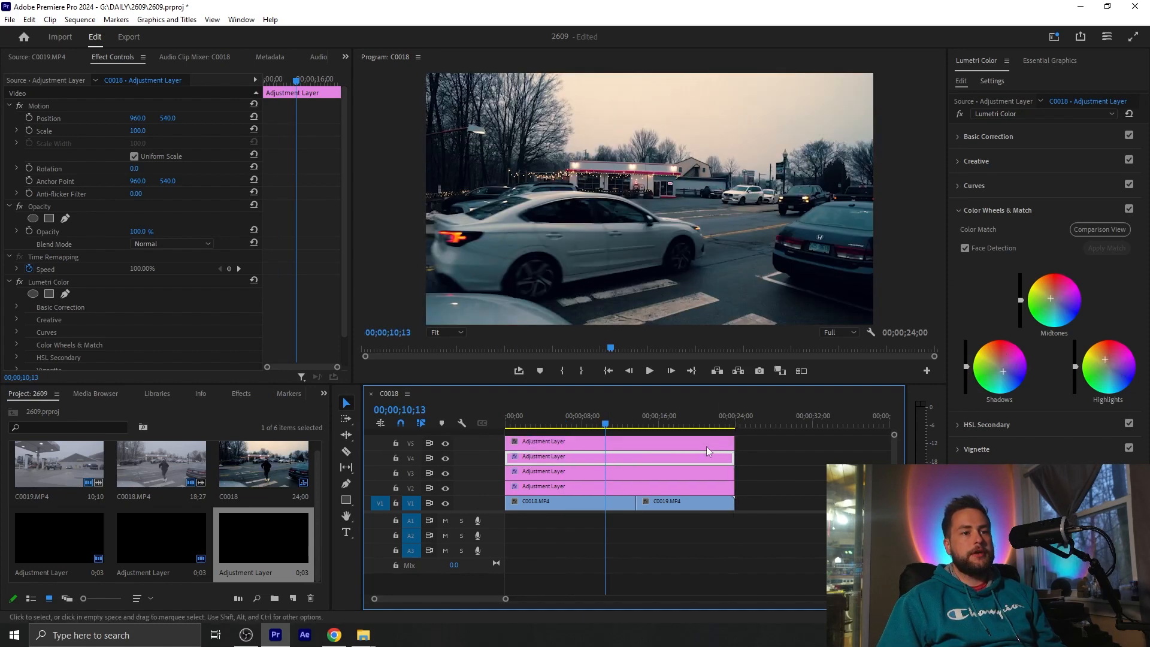
- Open HSL Secondary for the V5 adjustment layer and sample the bright light on the building as the key color
{"action": "left_click", "coordinate": [974, 426]}
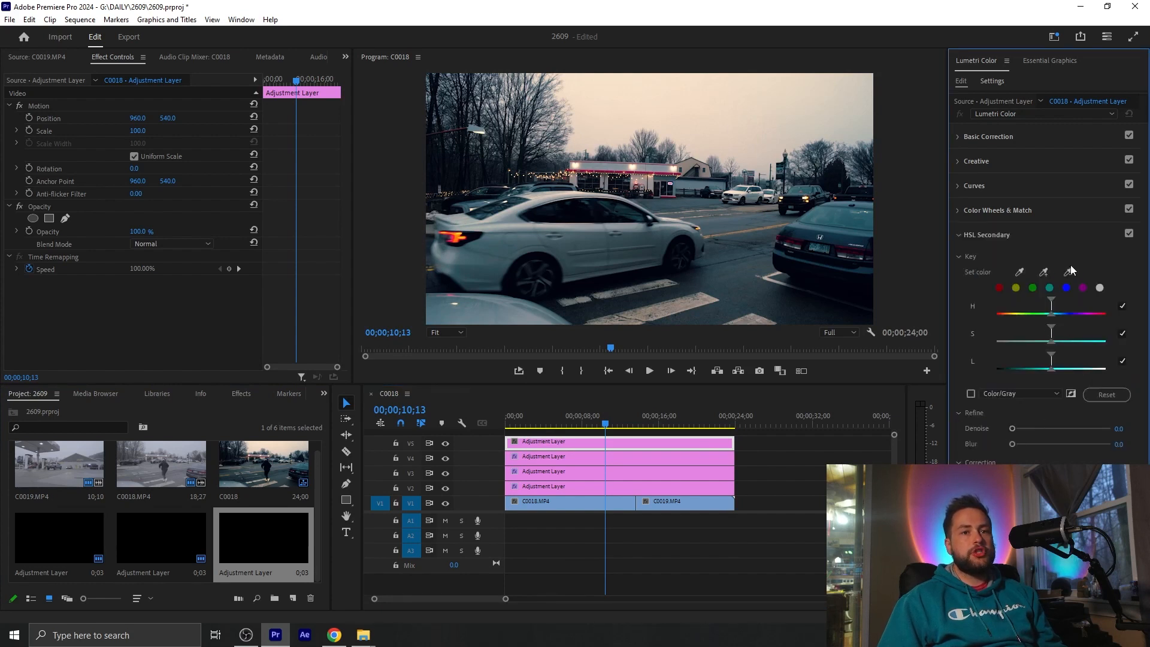
{"action": "left_click", "coordinate": [1020, 272]}
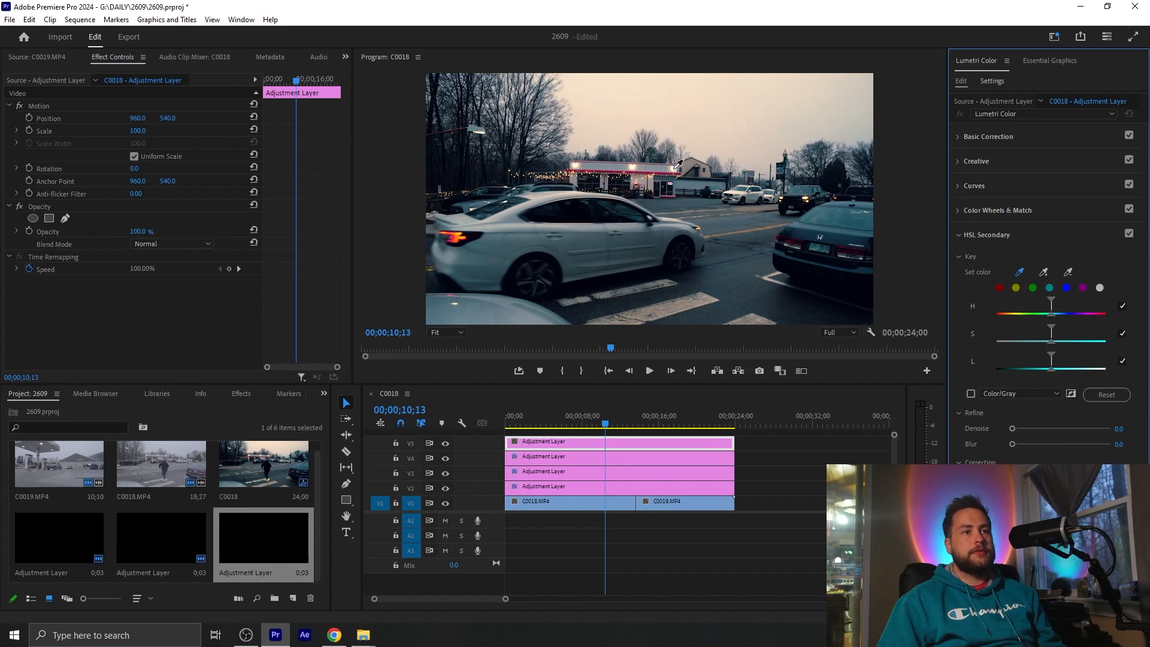
{"action": "left_click", "coordinate": [677, 166]}
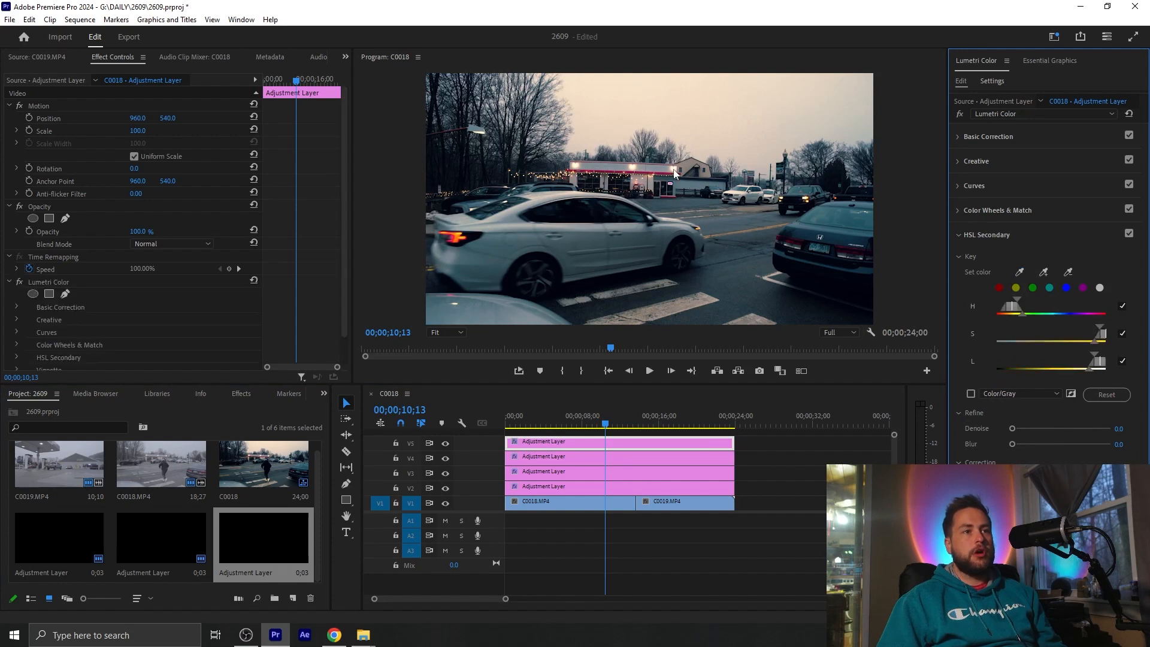
- Show the HSL key mask over gray and scrub the sequence to check which lights are isolated
{"action": "left_click", "coordinate": [1020, 305]}
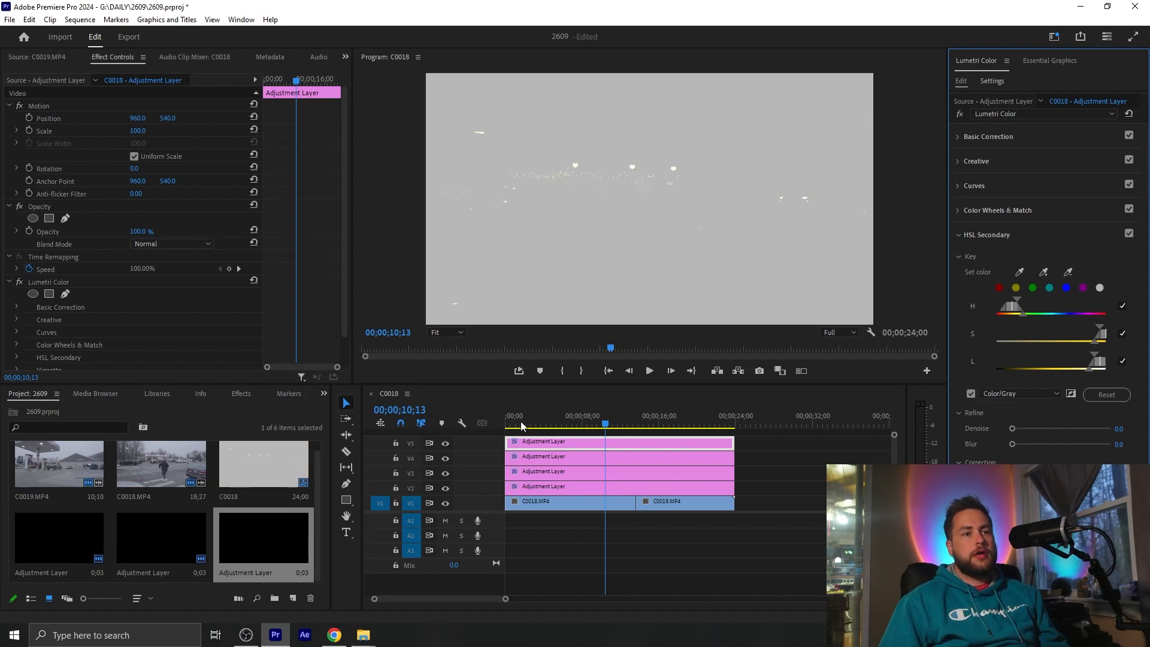
{"action": "left_click_drag", "start_coordinate": [568, 427], "coordinate": [650, 424]}
{"action": "left_click", "coordinate": [597, 423]}
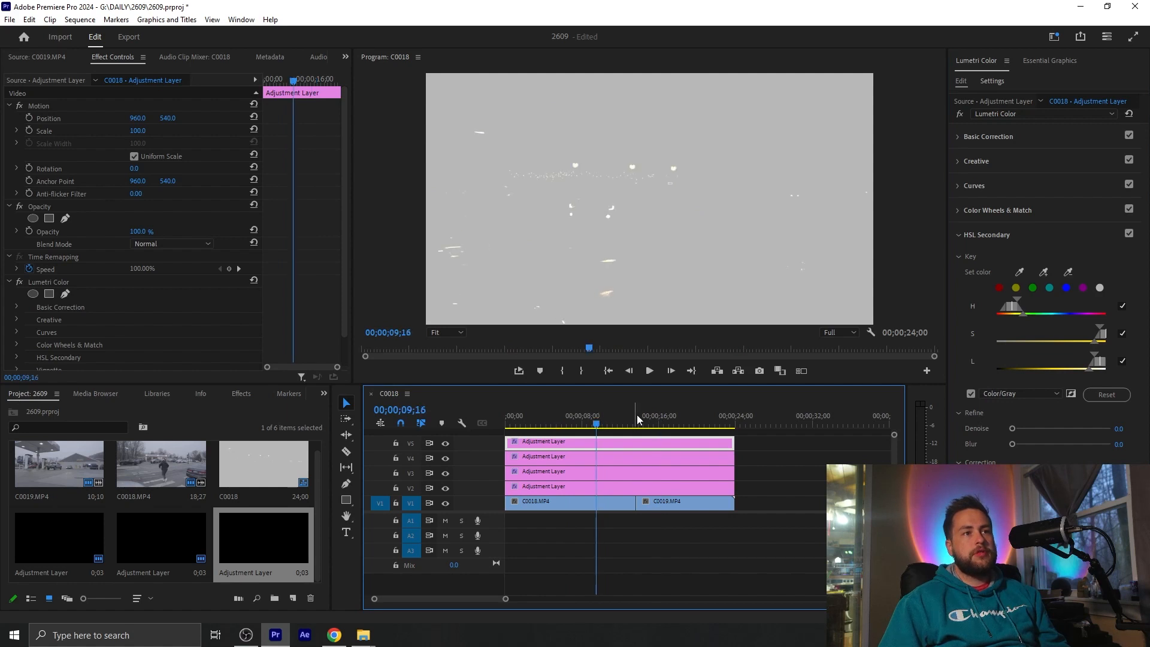
{"action": "left_click", "coordinate": [611, 421]}
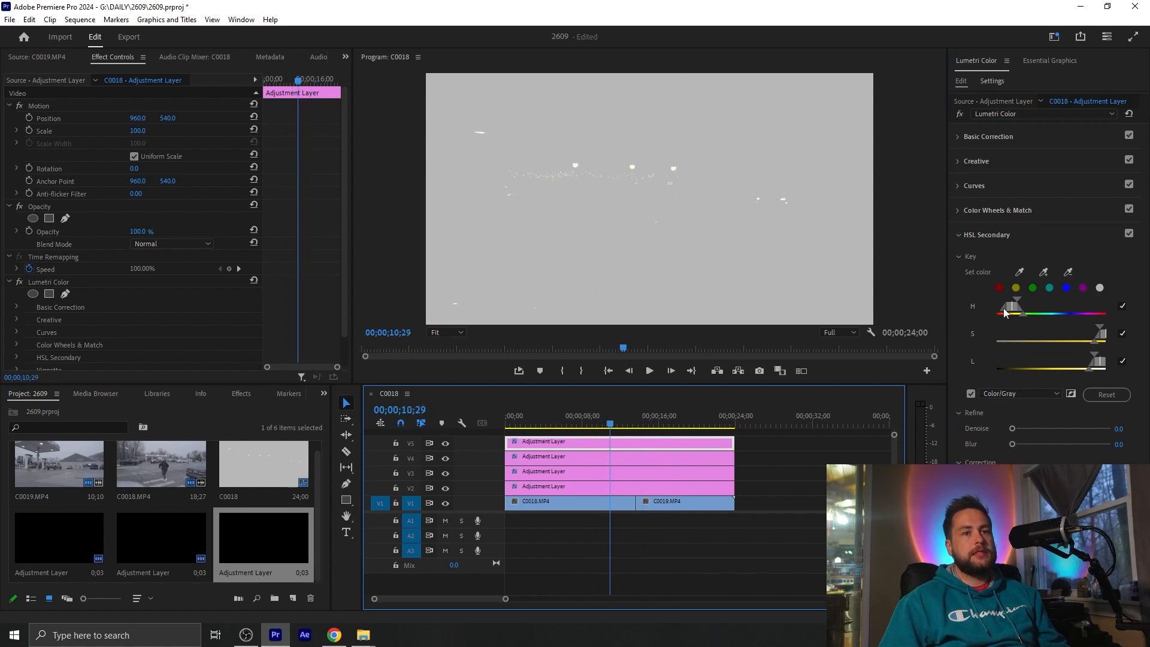
- Widen the key's hue range and set its Blur to 2.4, leaving the mask preview off
{"action": "left_click", "coordinate": [1024, 312]}
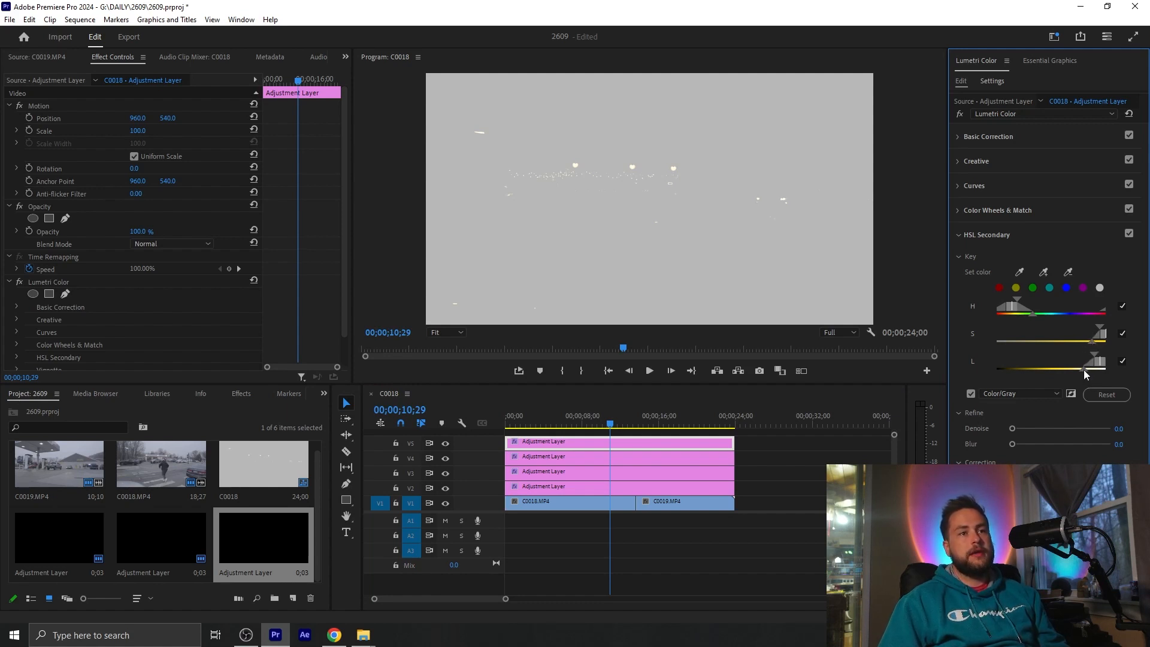
{"action": "left_click_drag", "start_coordinate": [1012, 444], "coordinate": [1024, 446]}
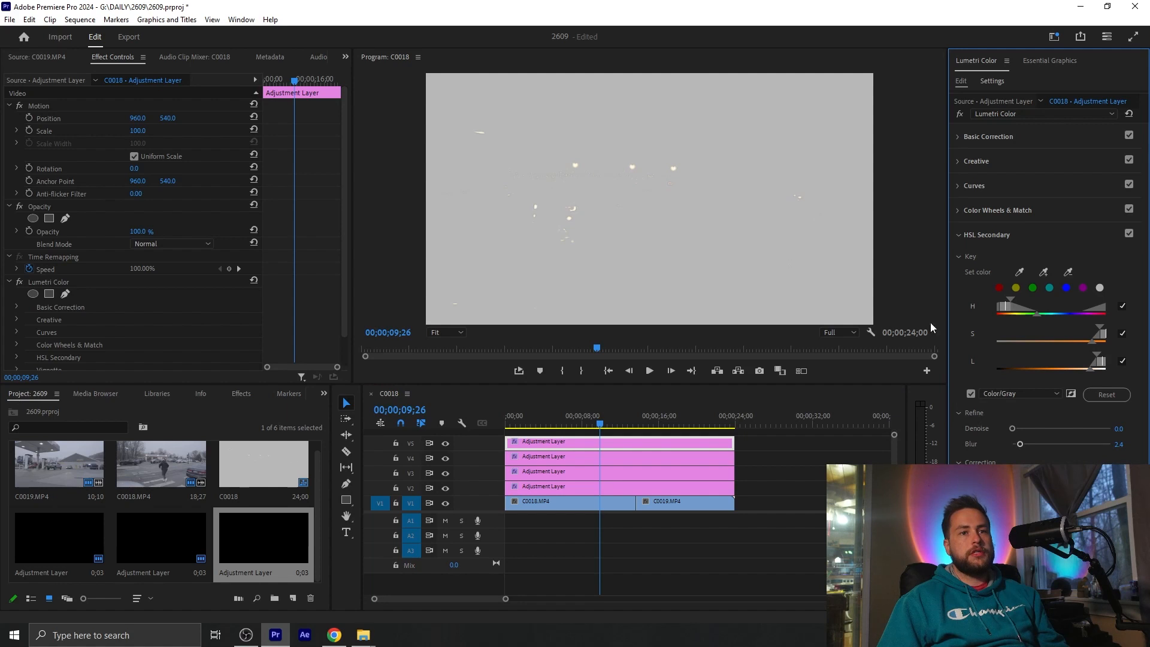
{"action": "left_click", "coordinate": [972, 395]}
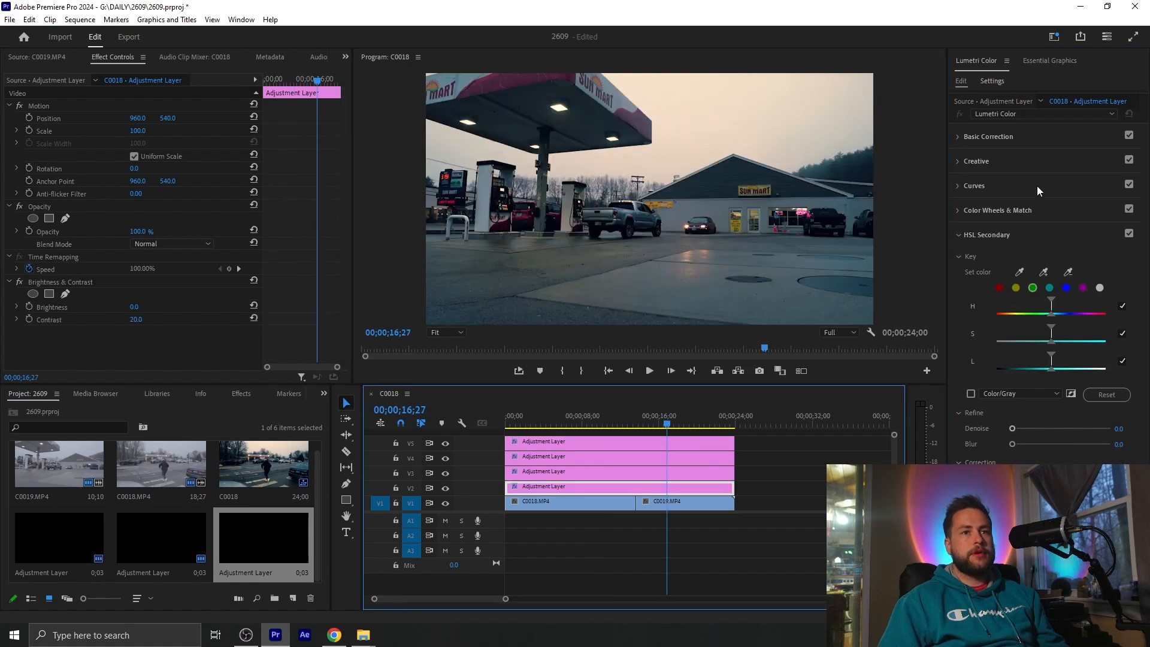
- Set the V2 adjustment layer's Lumetri Contrast to 27.3 in Basic Correction and deselect the layer
{"action": "left_click", "coordinate": [1018, 162]}
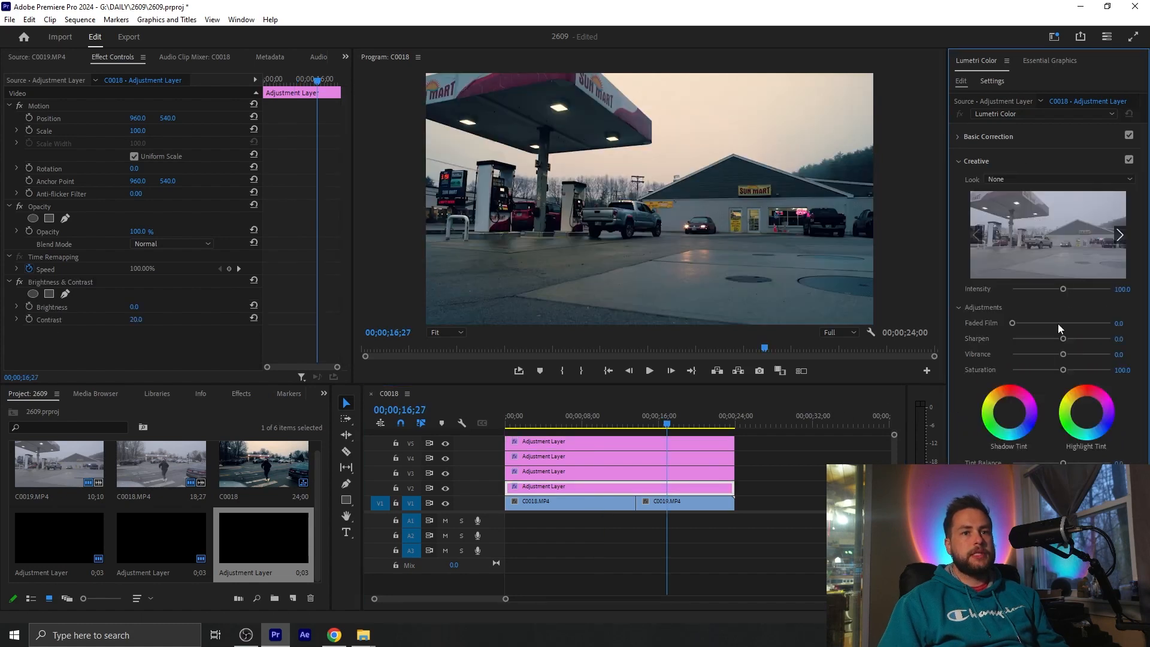
{"action": "left_click", "coordinate": [1031, 141]}
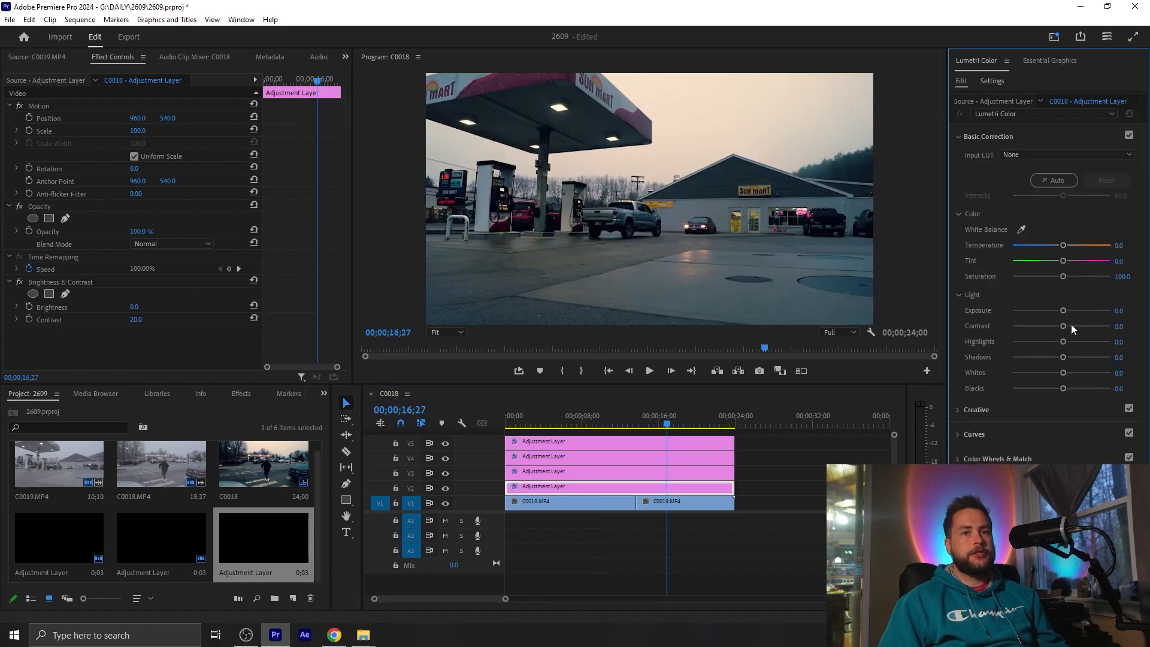
{"action": "left_click_drag", "start_coordinate": [1064, 326], "coordinate": [1077, 332]}
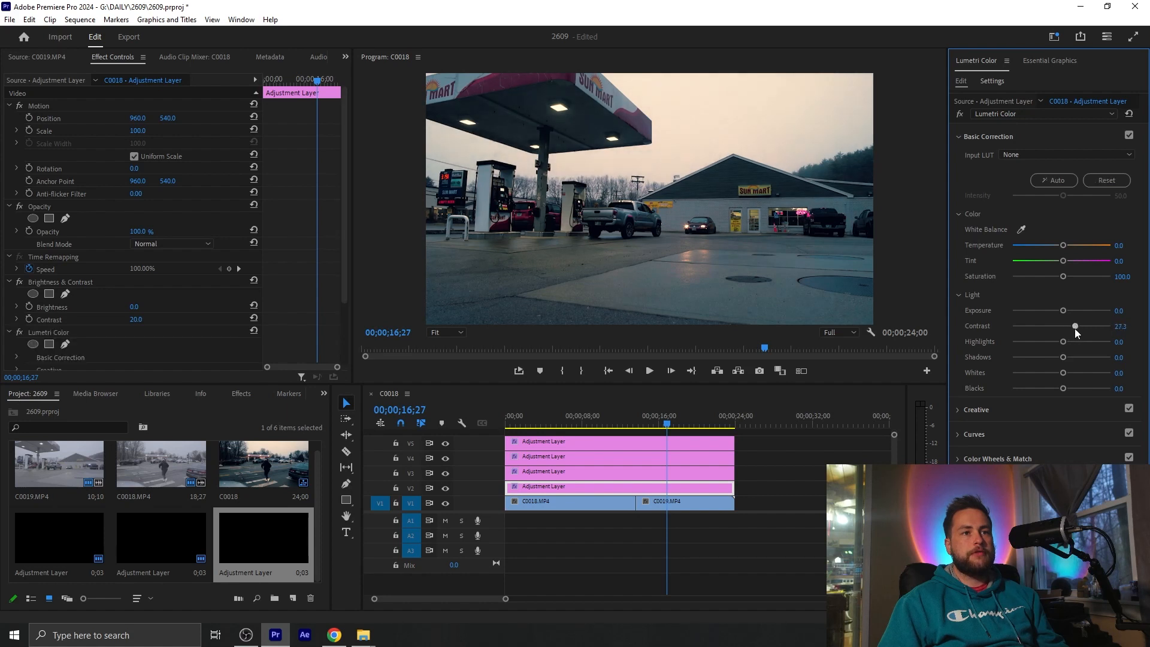
{"action": "left_click", "coordinate": [599, 551]}
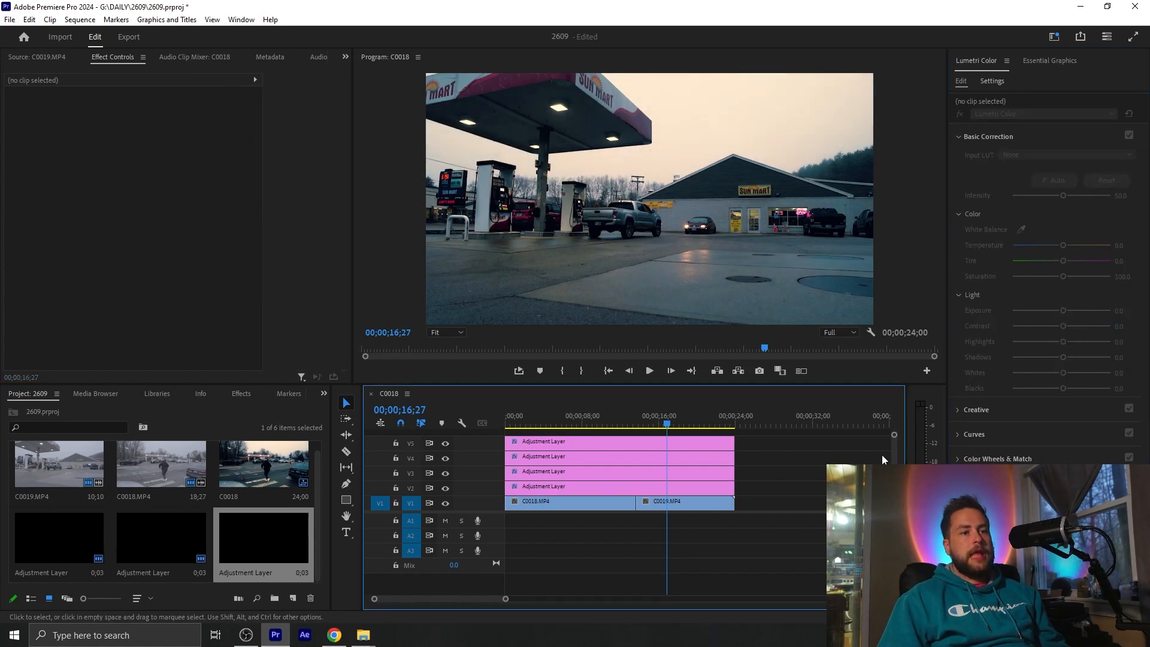
- Place another adjustment layer on track V6 across both clips and move the playhead to 00;00;12;12
{"action": "left_click_drag", "start_coordinate": [476, 548], "coordinate": [476, 586]}
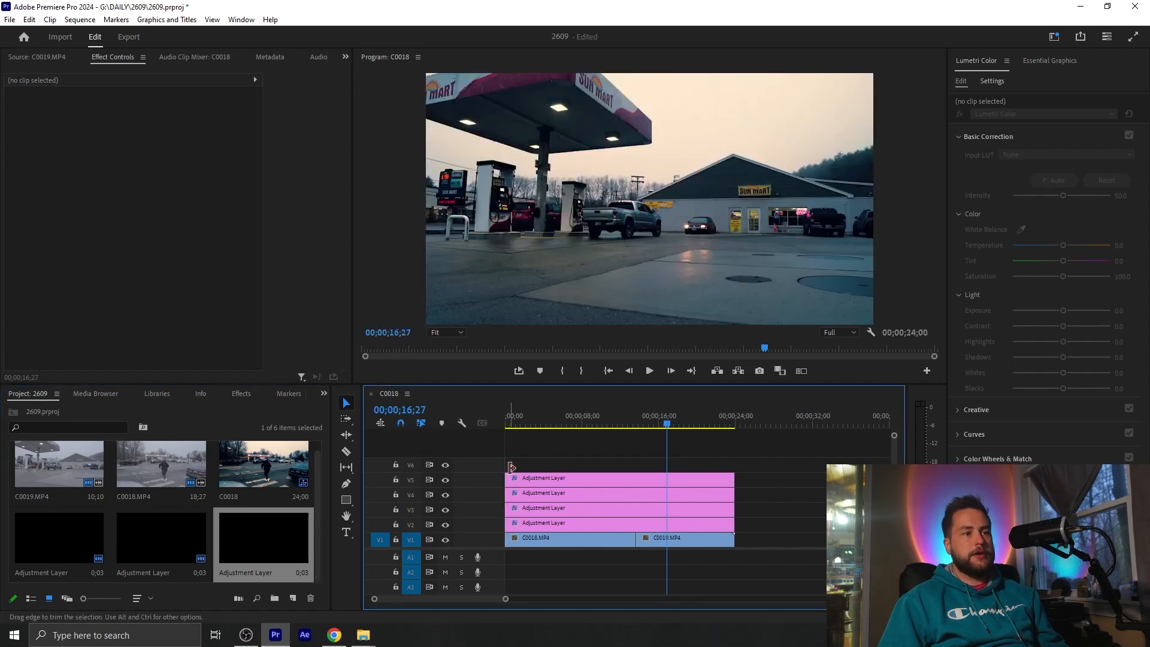
{"action": "left_click_drag", "start_coordinate": [521, 477], "coordinate": [520, 463]}
{"action": "left_click_drag", "start_coordinate": [647, 413], "coordinate": [623, 442]}
- Add an elliptical opacity mask to the V6 adjustment layer and stretch it horizontally across most of the frame
{"action": "left_click", "coordinate": [52, 246]}
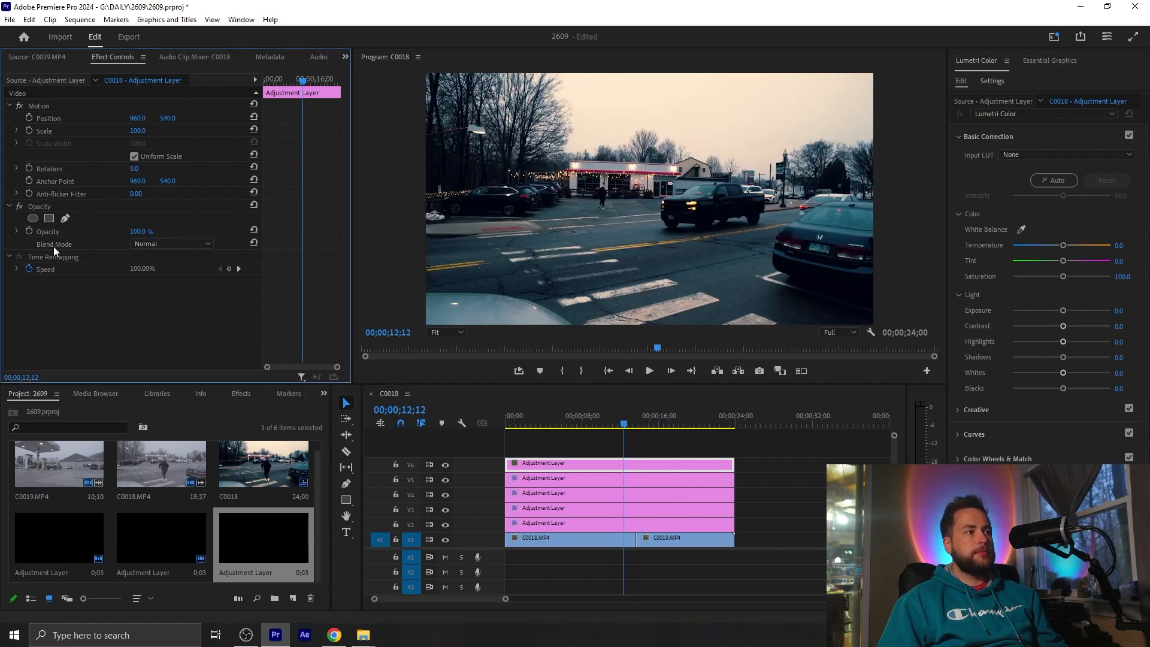
{"action": "left_click", "coordinate": [33, 218]}
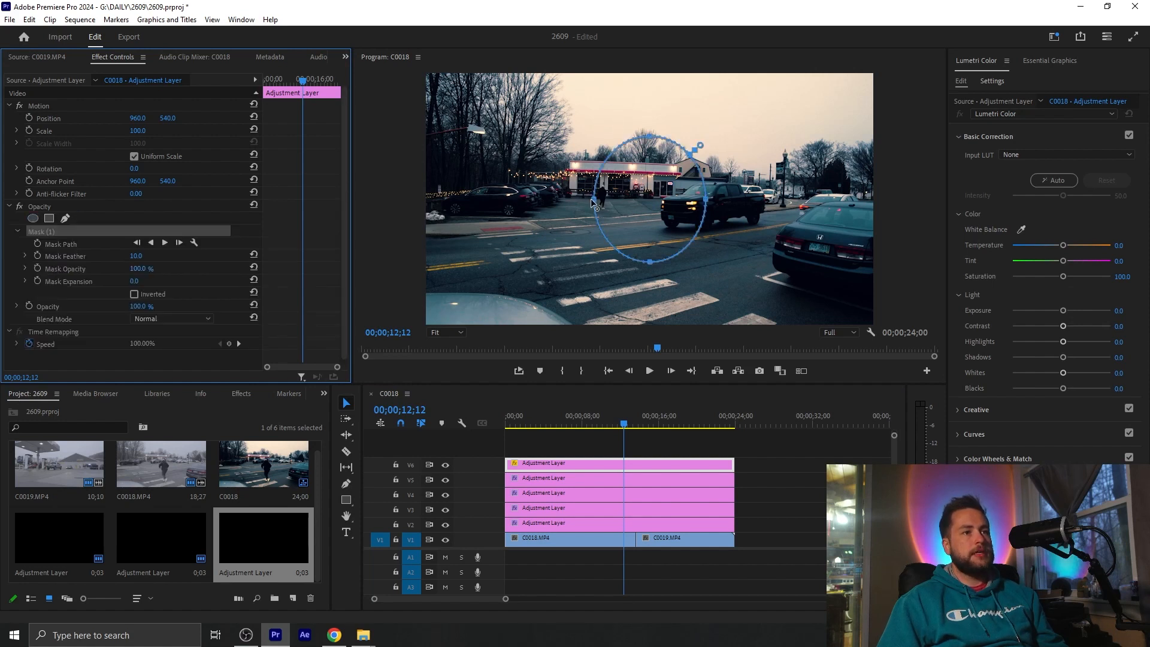
{"action": "left_click_drag", "start_coordinate": [592, 199], "coordinate": [507, 199]}
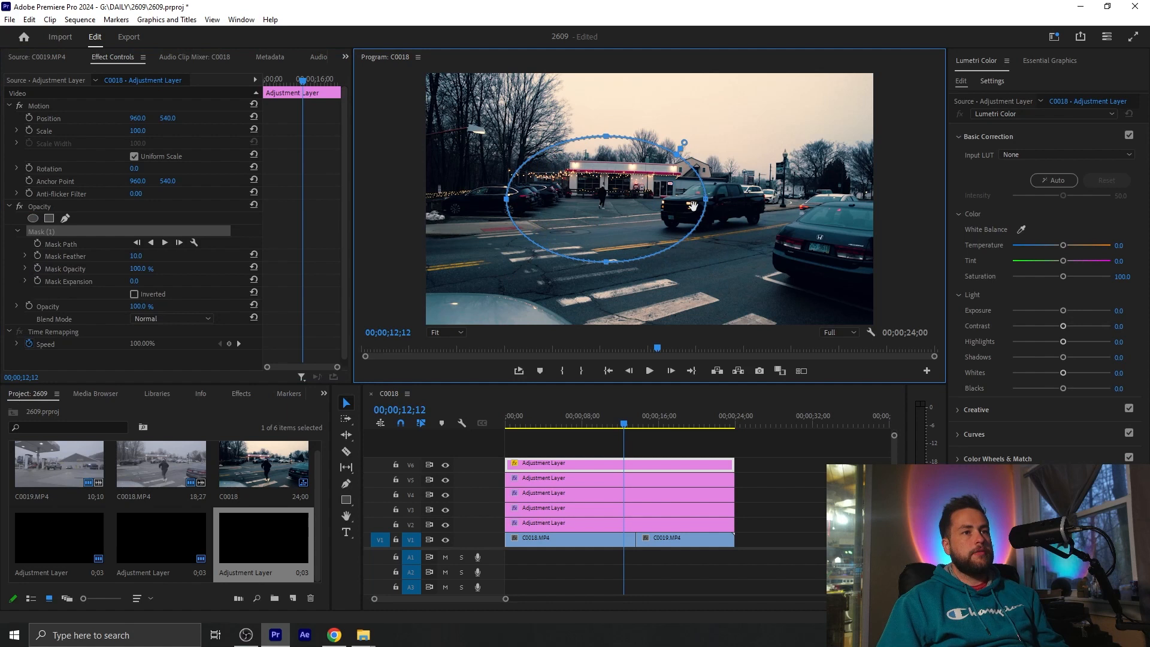
{"action": "left_click_drag", "start_coordinate": [706, 204], "coordinate": [846, 200]}
{"action": "left_click_drag", "start_coordinate": [507, 198], "coordinate": [444, 196]}
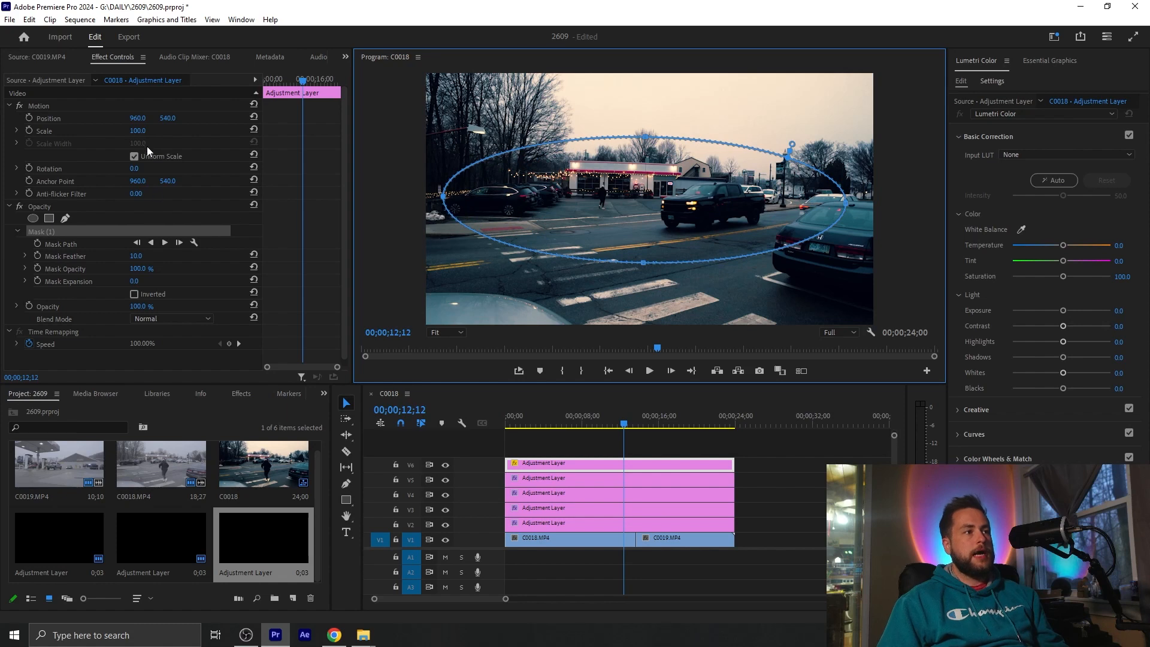
{"action": "left_click_drag", "start_coordinate": [135, 168], "coordinate": [254, 76]}
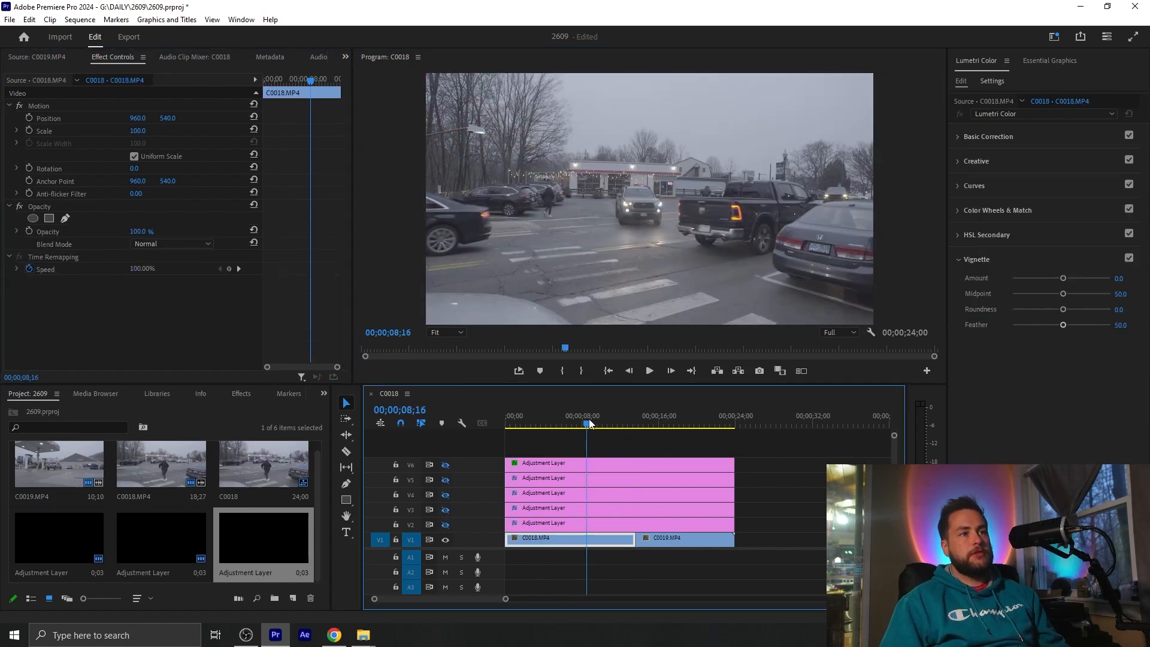
- Scrub the footage with all adjustment layers hidden and restore their visibility to compare it with the finished grade
{"action": "left_click_drag", "start_coordinate": [539, 421], "coordinate": [596, 421]}
{"action": "left_click", "coordinate": [445, 525]}
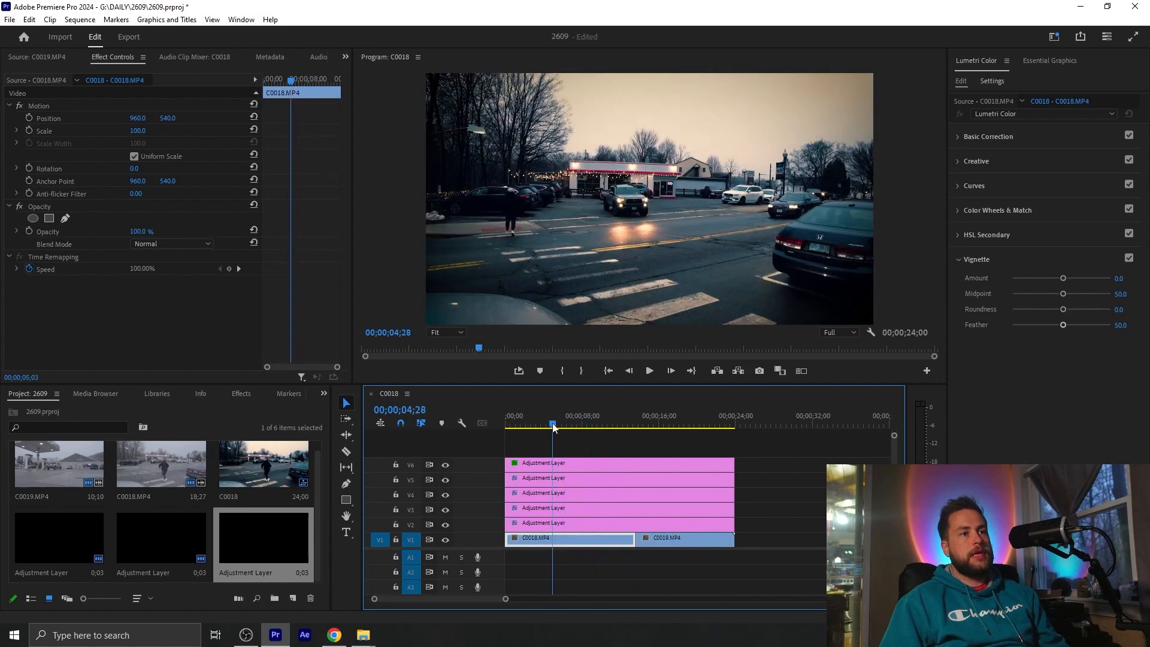